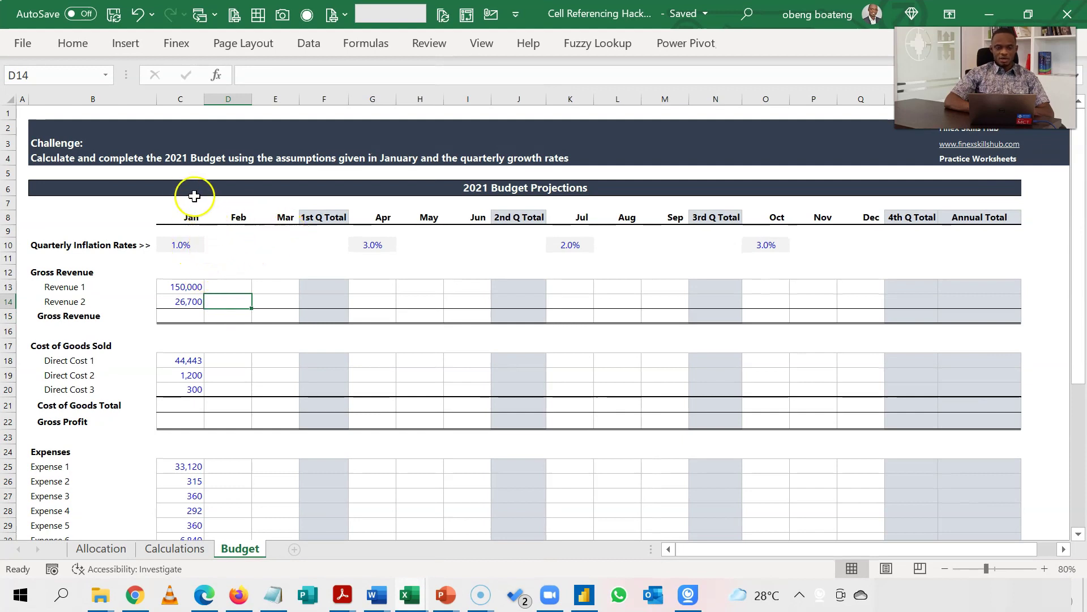
Review the January column, the Annual Total cells and January's 1.0% inflation rate.
left_click(183, 99)
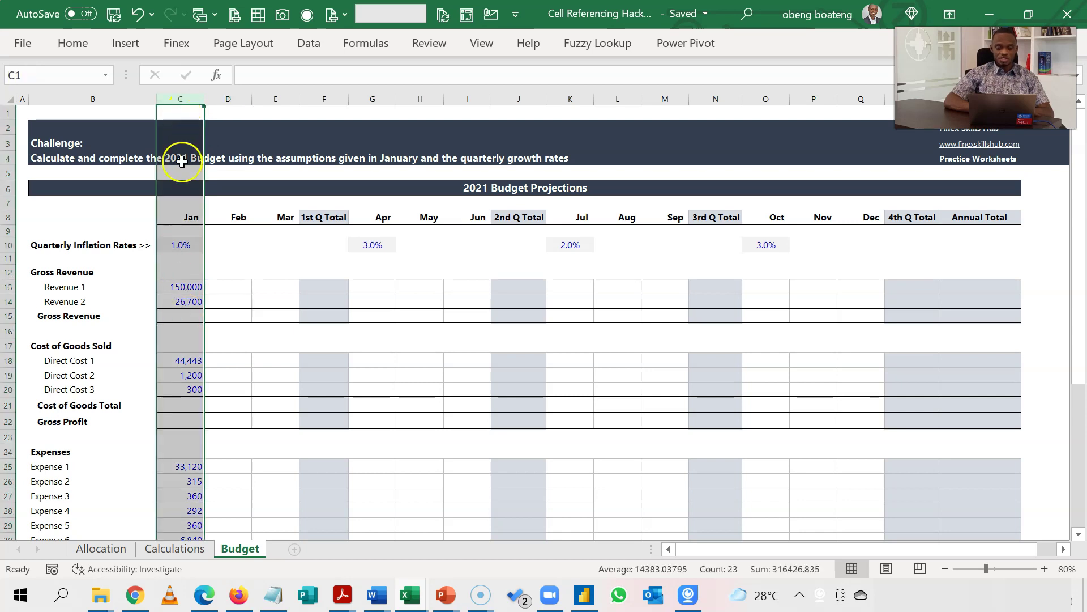
left_click(225, 289)
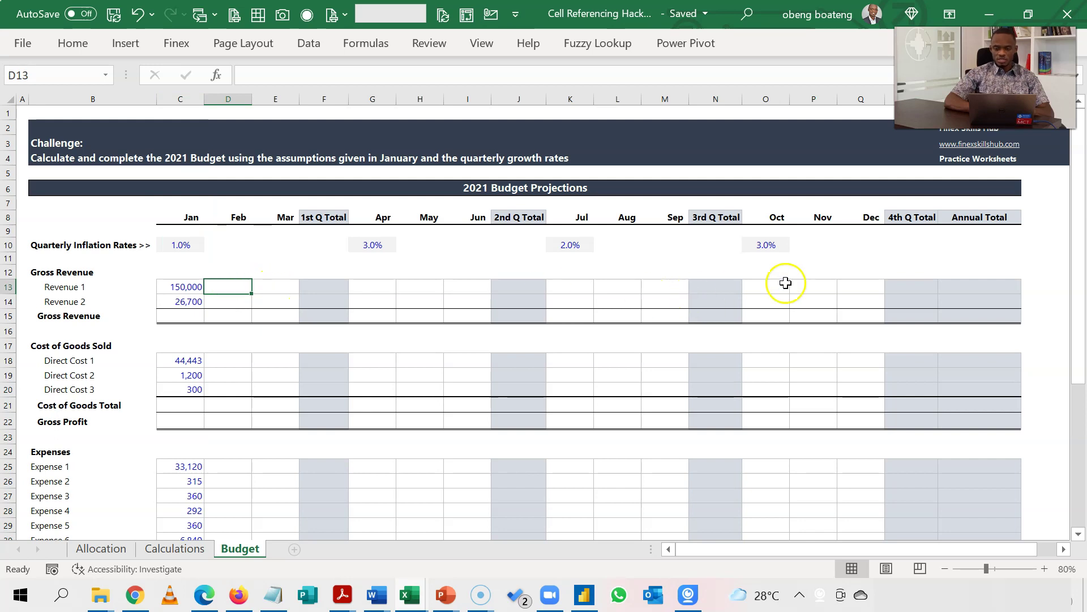
left_click(852, 284)
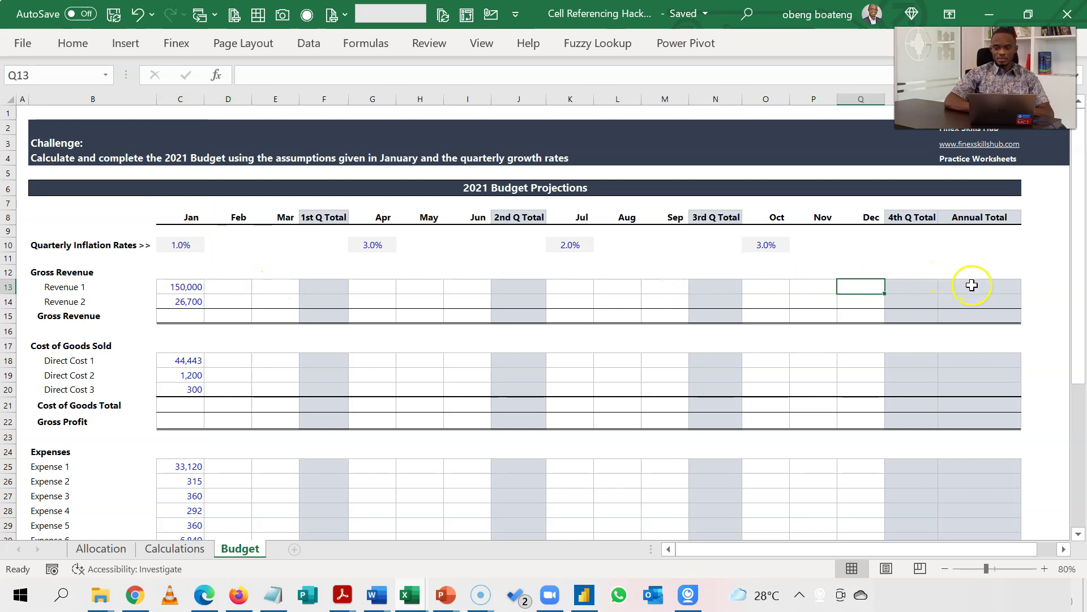
left_click_drag(970, 282, 984, 481)
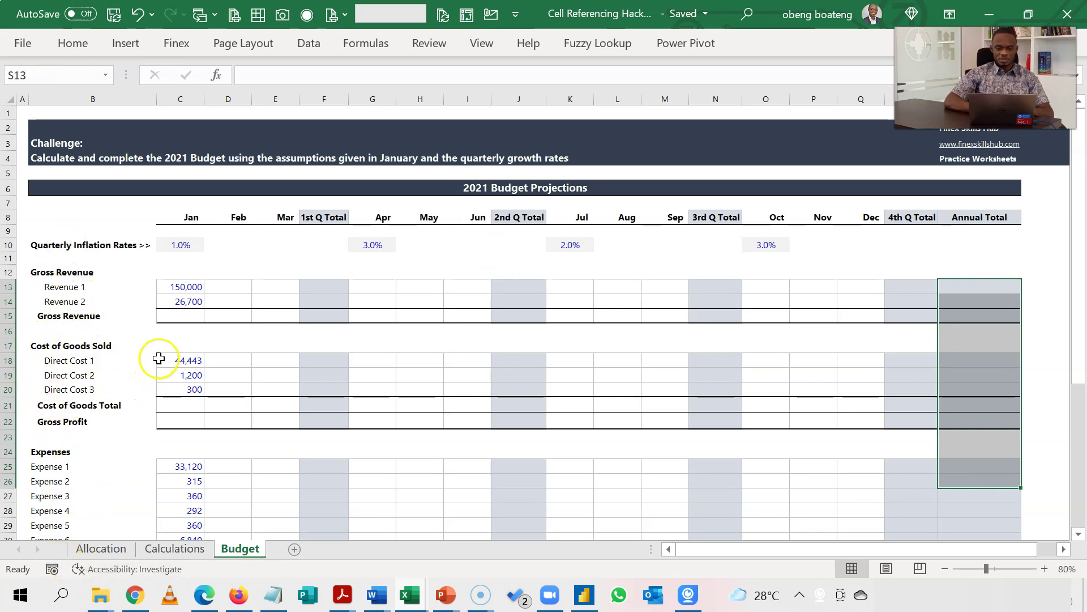
left_click(227, 292)
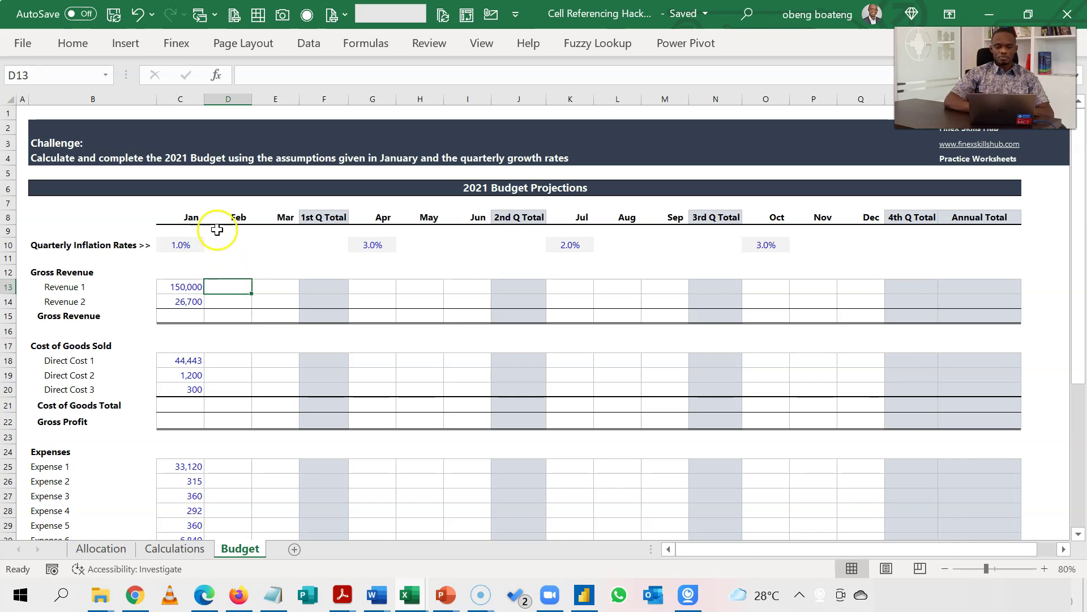
left_click(187, 98)
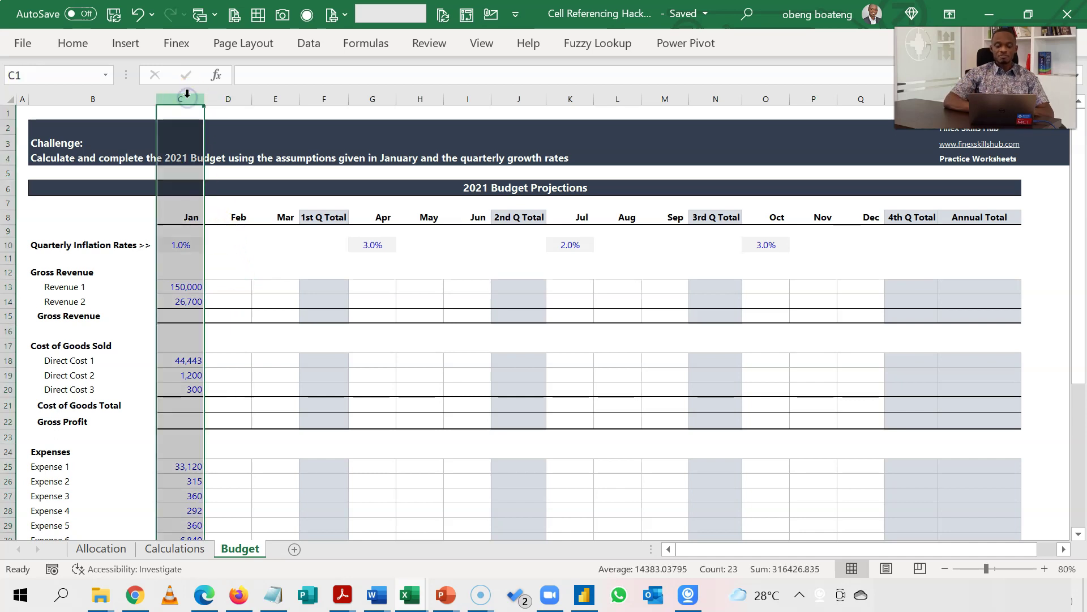
left_click(230, 284)
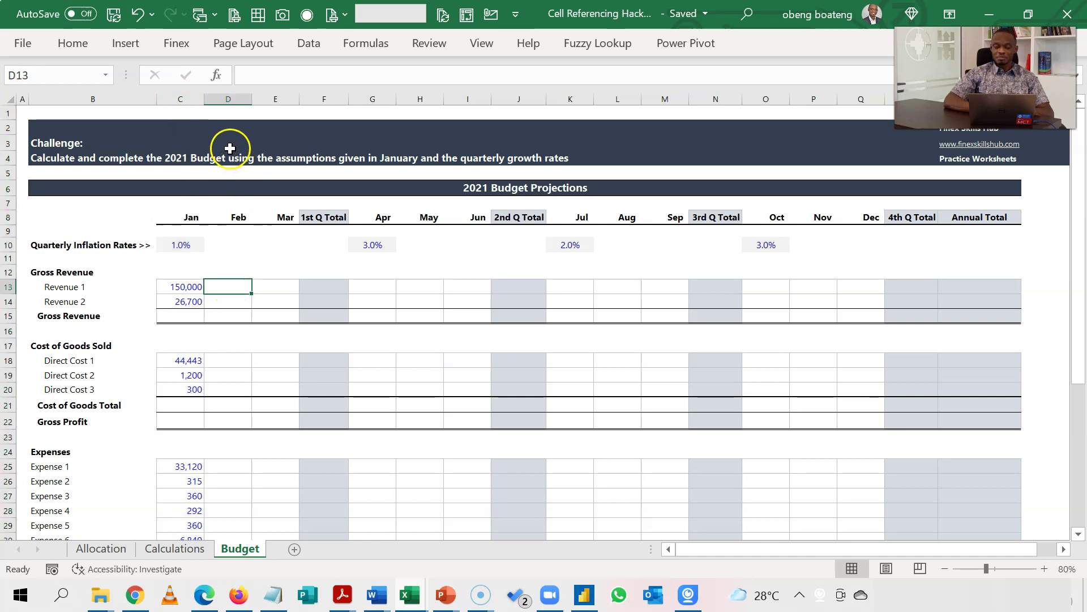
left_click(186, 245)
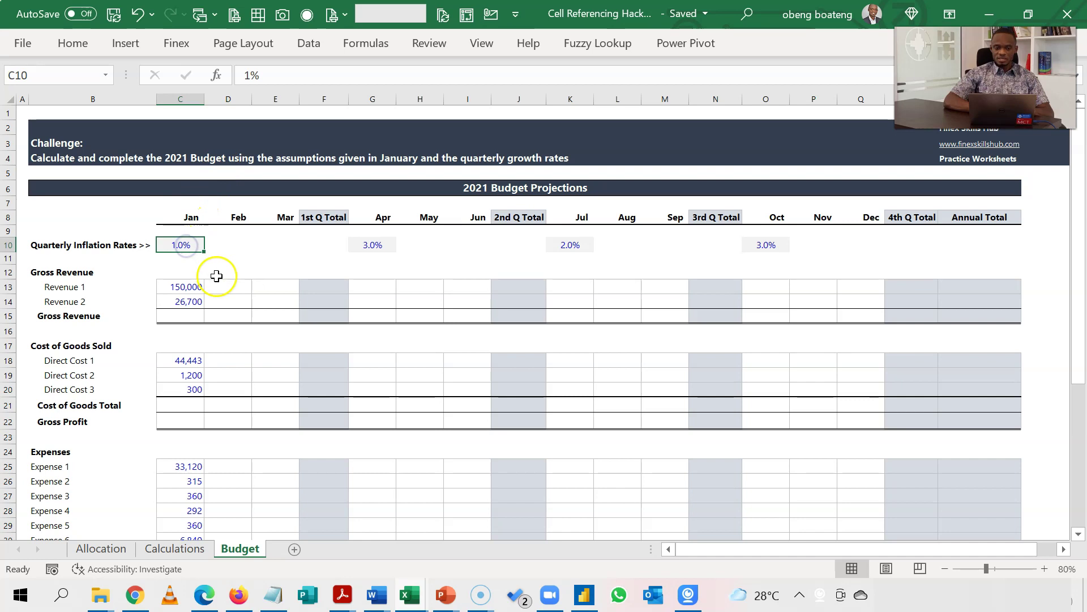
left_click(221, 283)
left_click(275, 284)
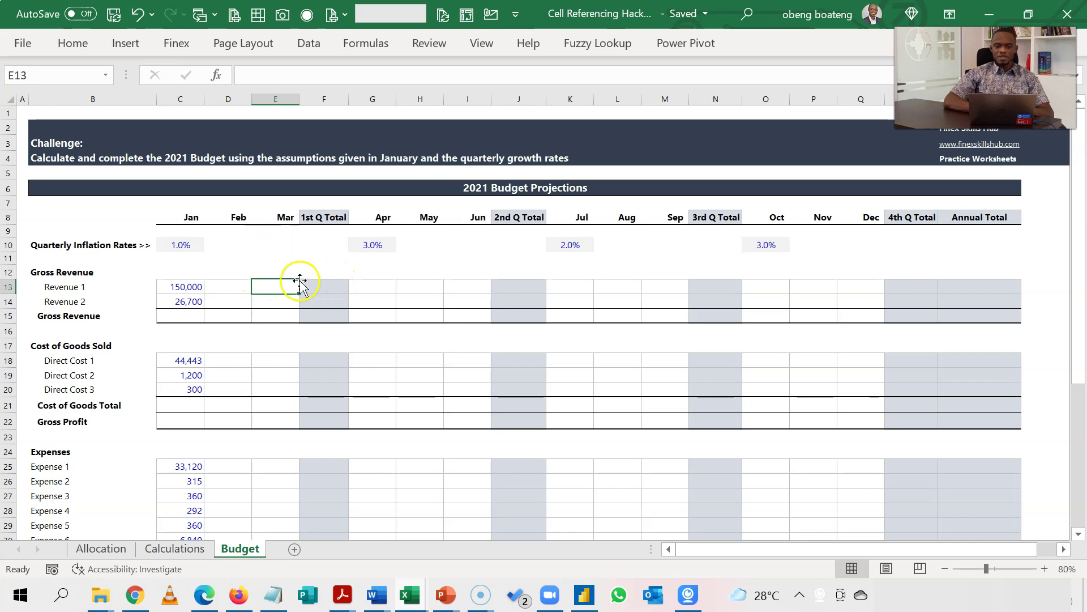
Highlight the Feb, May, Aug and Nov columns, Revenue 1 through Annual Total, and the inflation row.
left_click(229, 100)
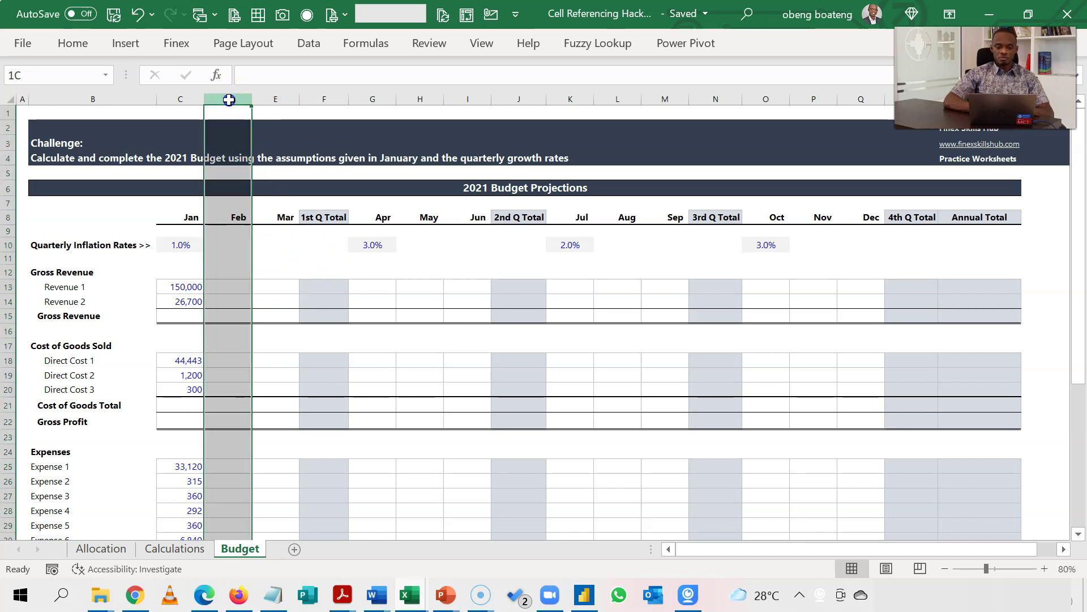
left_click(430, 99)
left_click(430, 99, "ctrl")
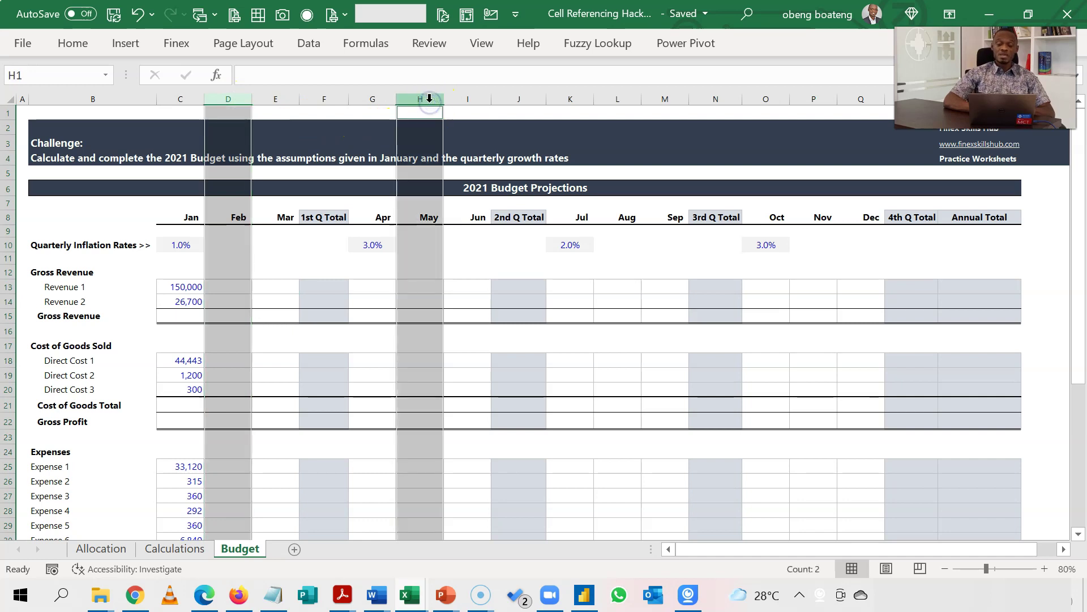
left_click(623, 99, "ctrl")
left_click(814, 99, "ctrl")
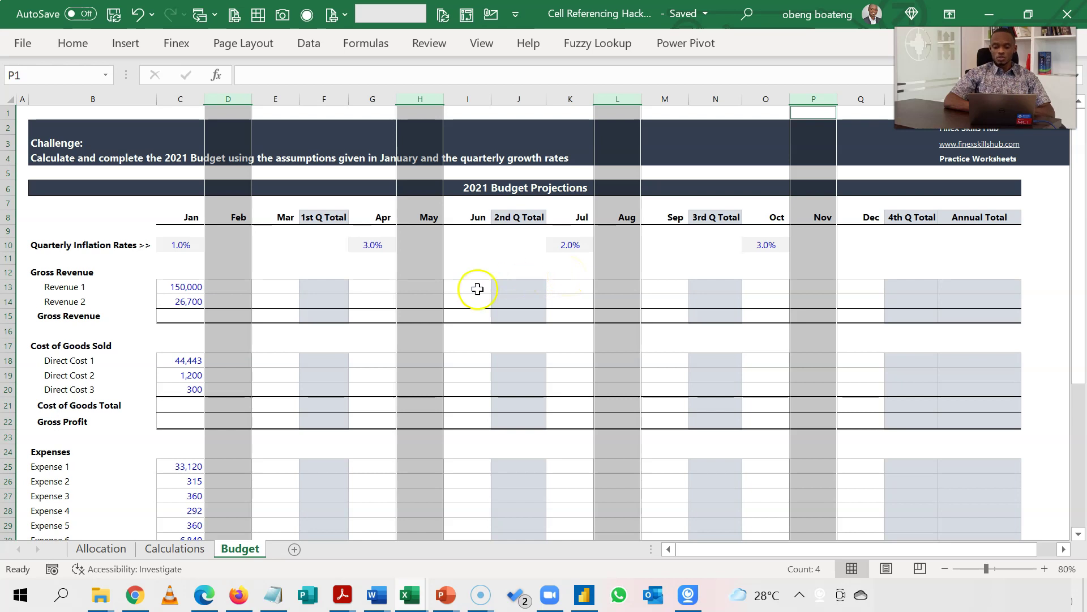
left_click(382, 293)
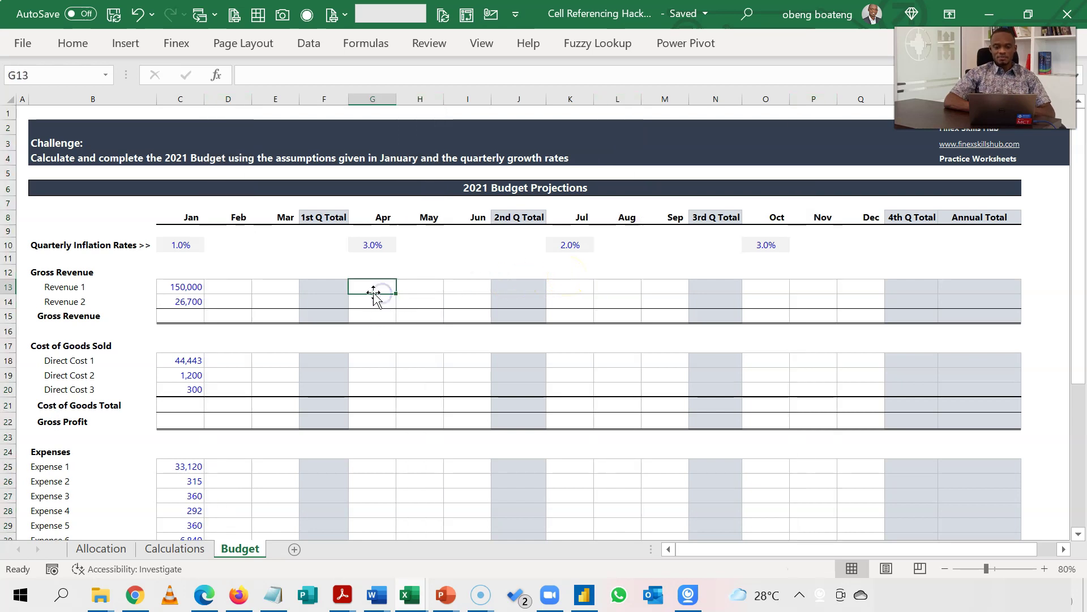
left_click(244, 287)
left_click_drag(249, 287, 970, 282)
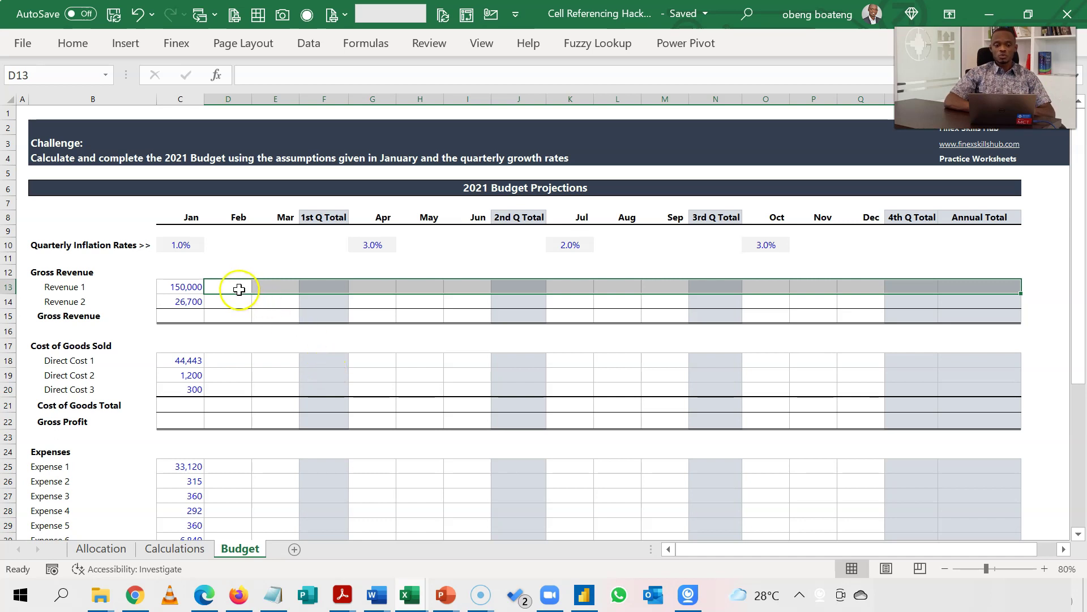
left_click_drag(236, 287, 957, 283)
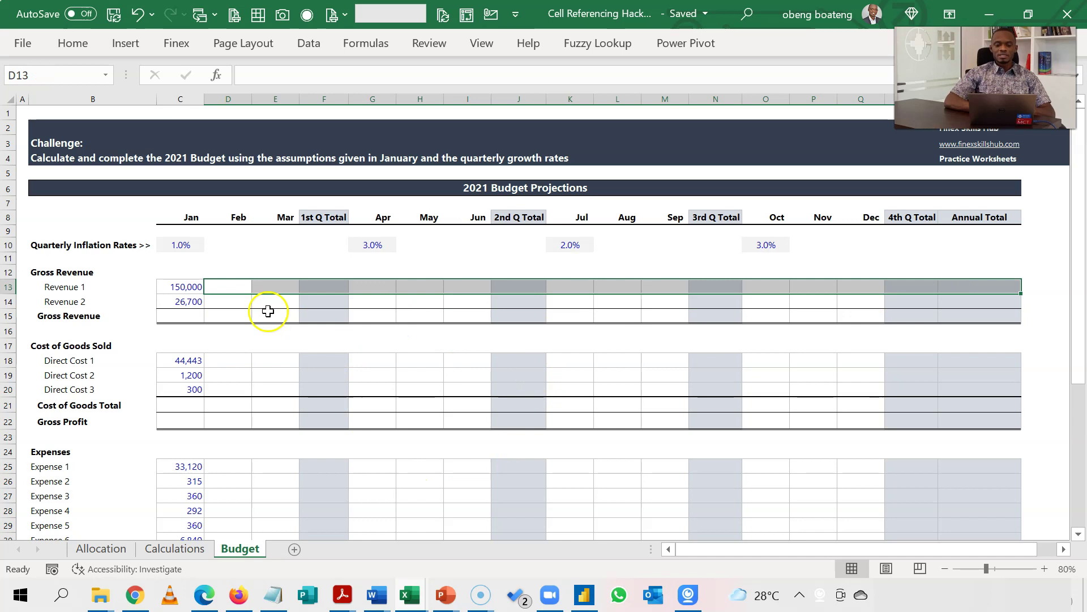
left_click(239, 286)
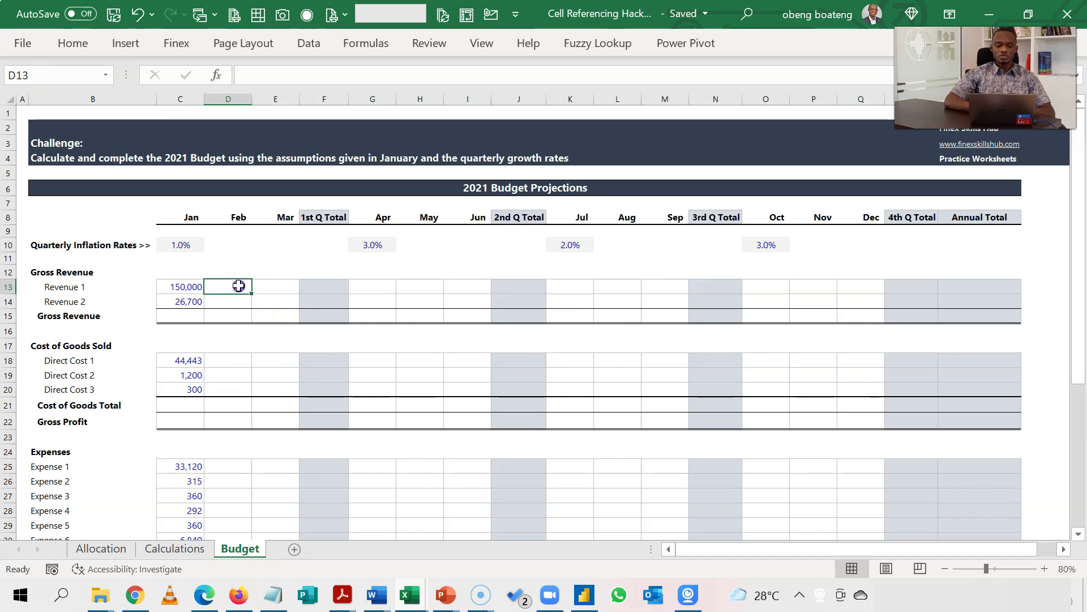
left_click(11, 246)
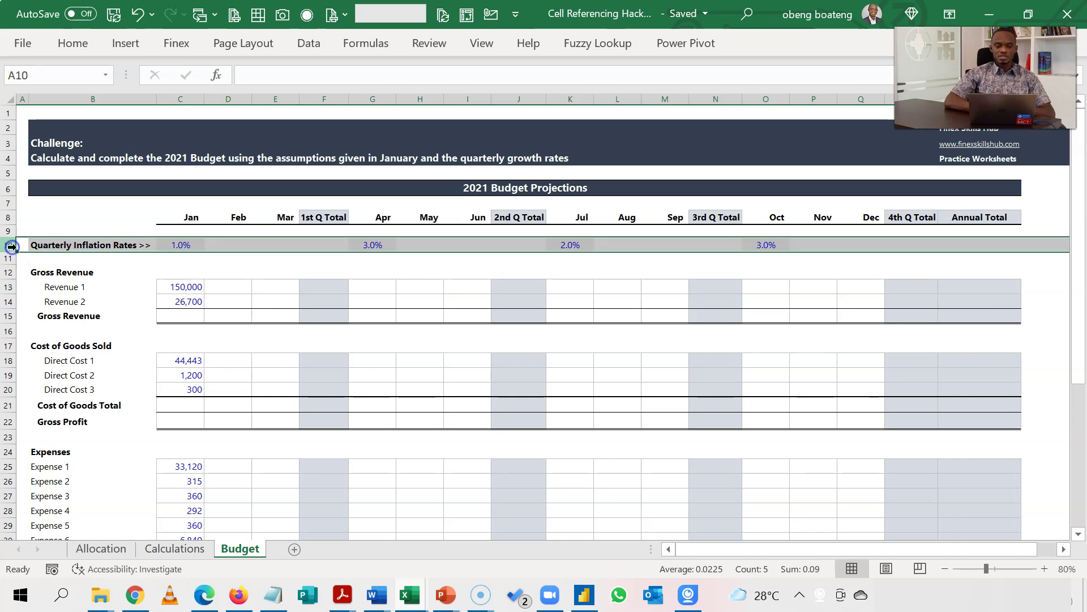
left_click(231, 283)
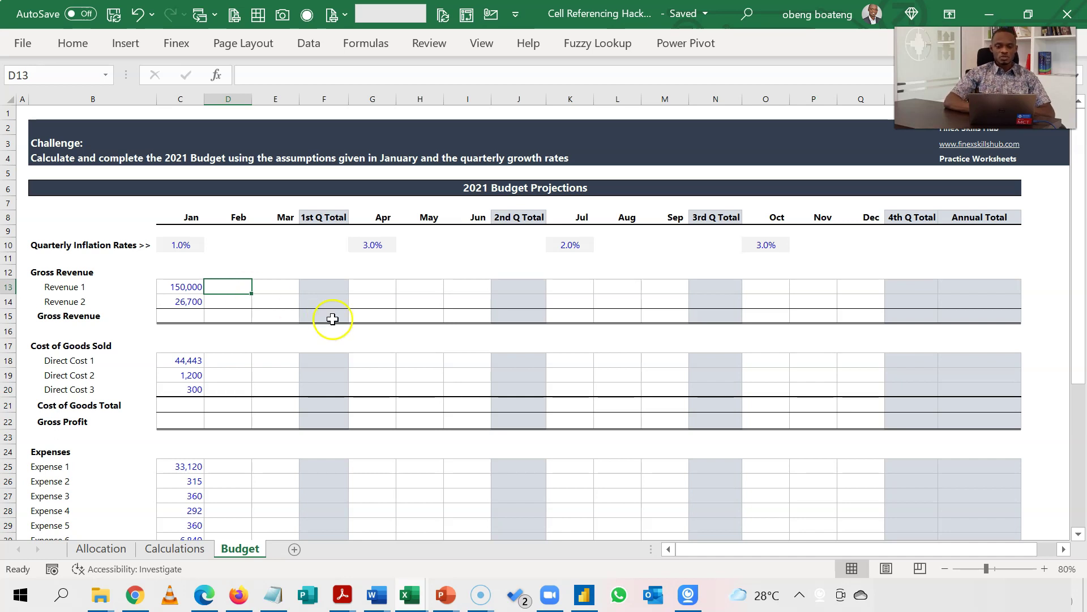
Enter =C13*(1+C$10) in D13 so February Revenue 1 shows 151,500.
type("=")
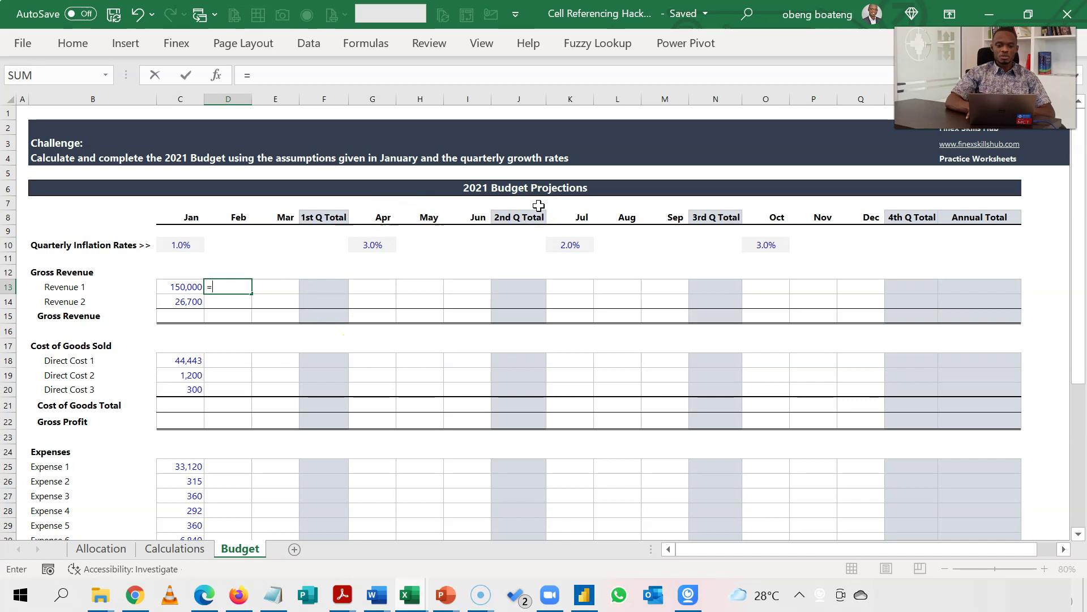
key("Left")
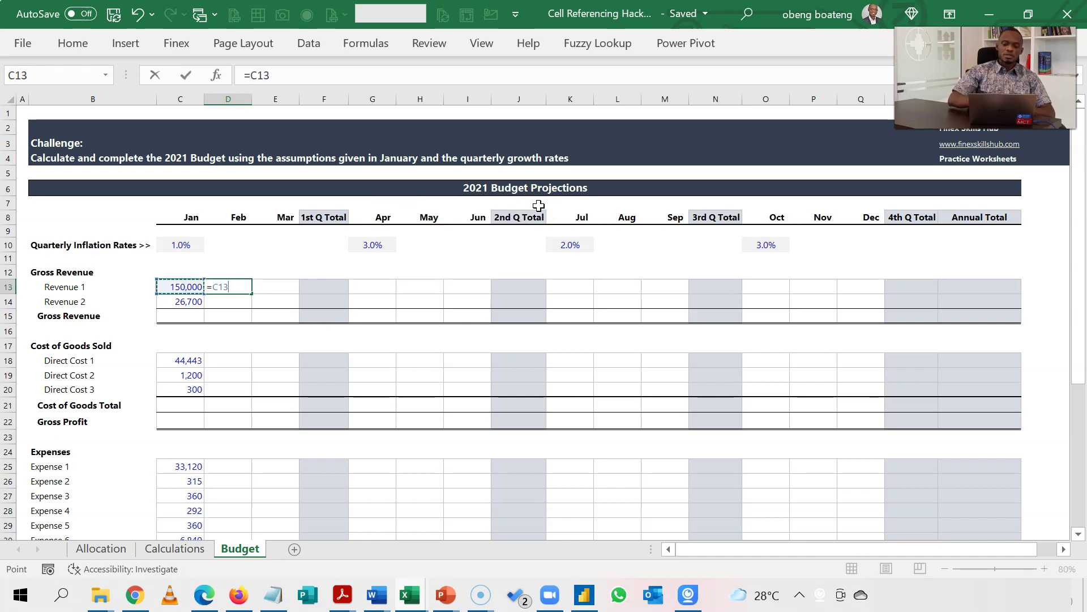
type("*")
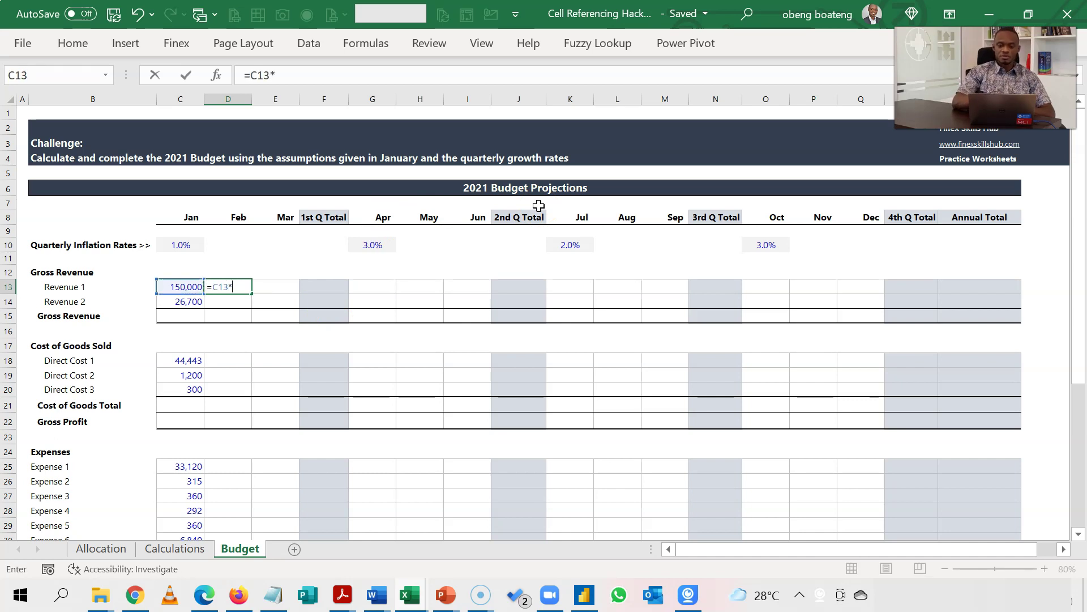
type("(")
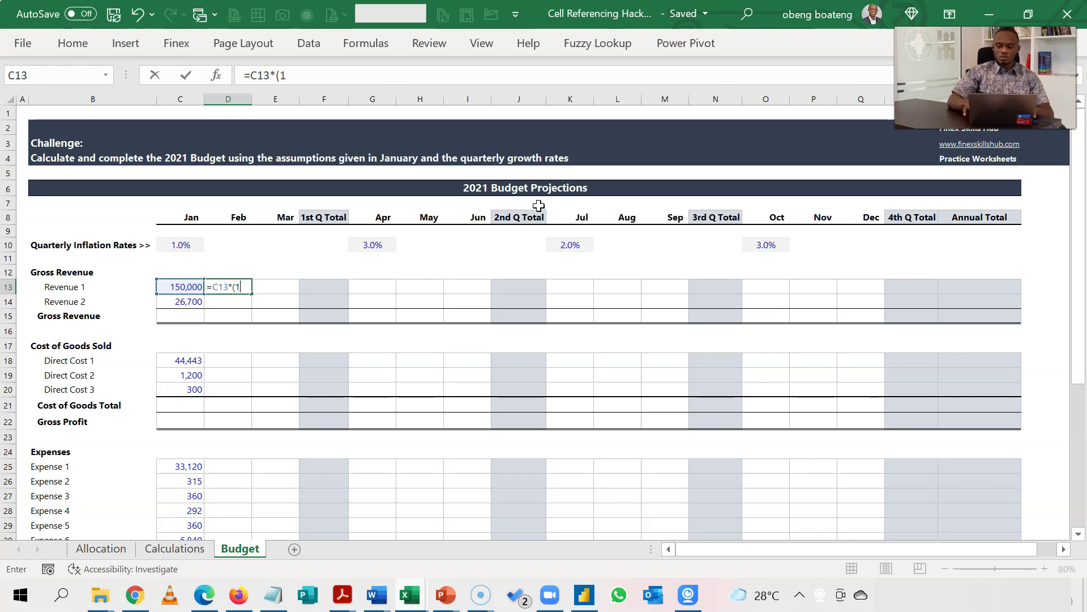
type("1+")
key("Up")
key("Up")
key("Up")
key("Left")
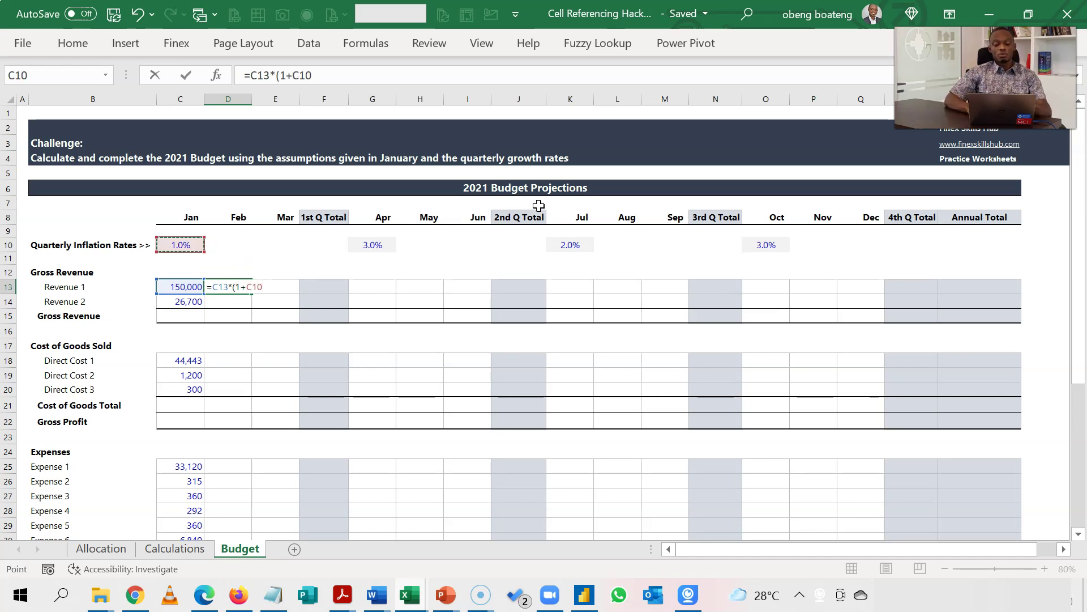
key("F4")
key("F4")
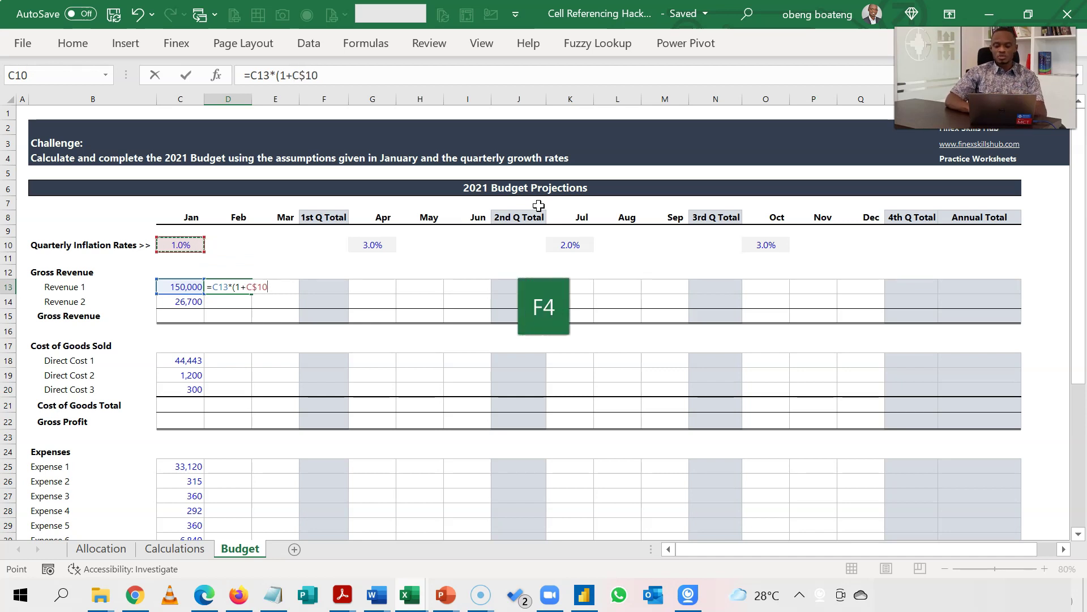
type(")")
key("Return")
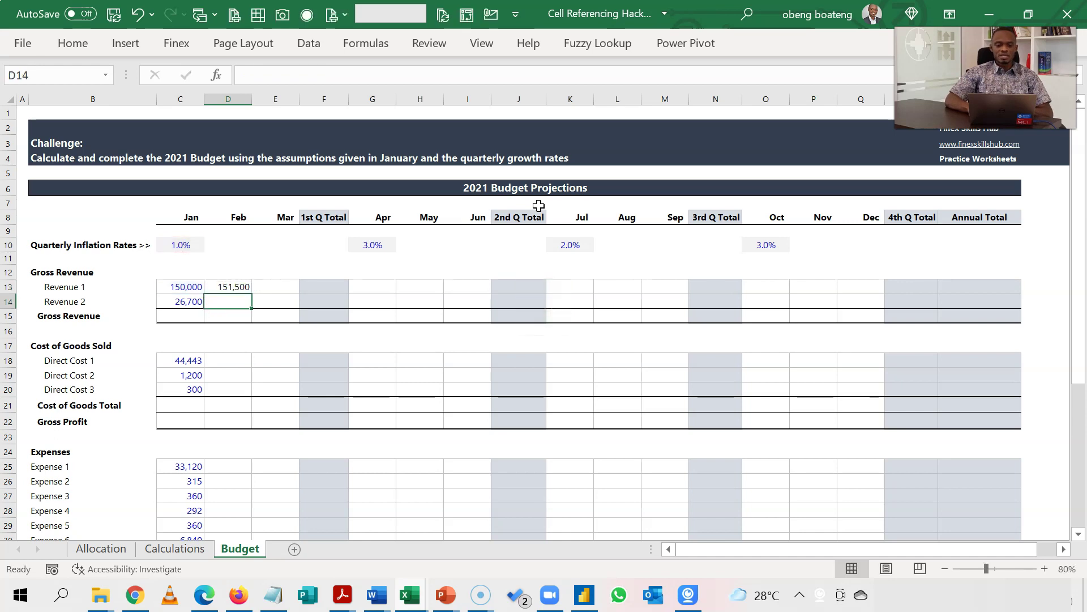
key("Up")
key("Right")
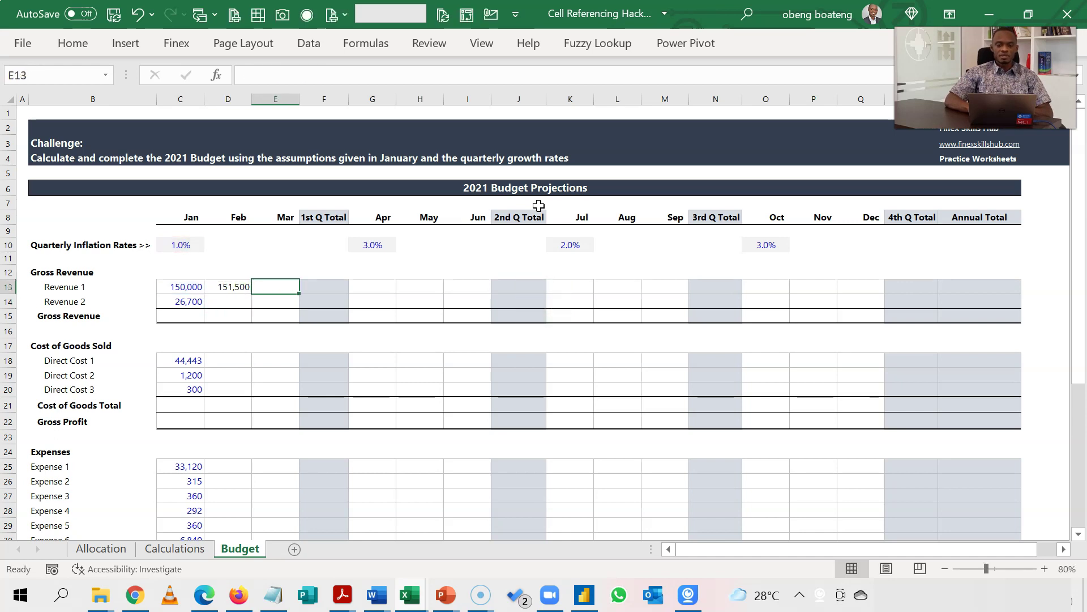
Enter =D13*(1+C$10) in E13 so March Revenue 1 shows 153,015.
type("=")
key("Left")
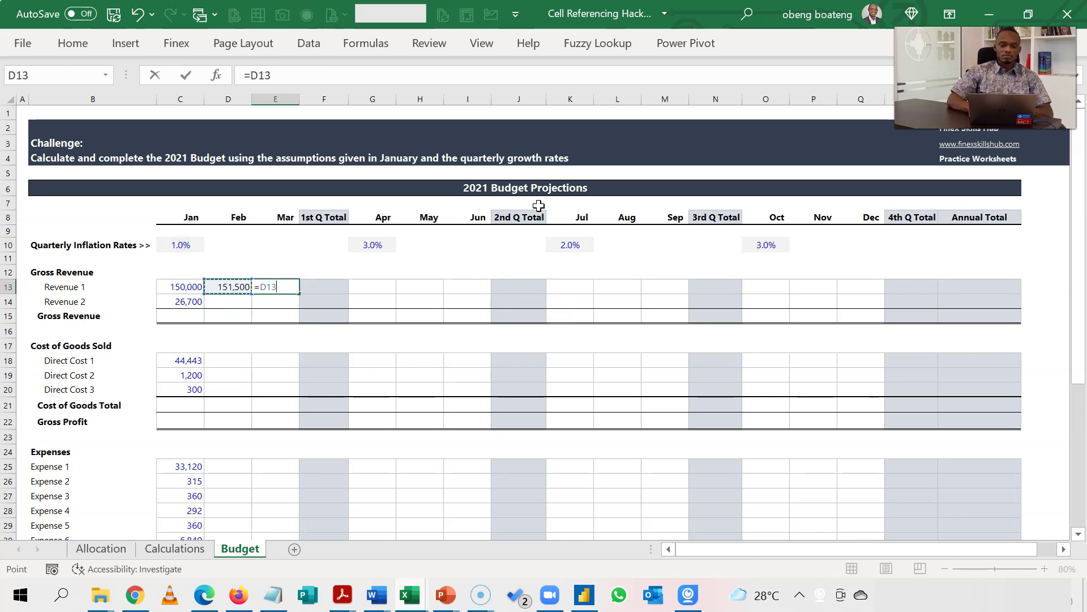
type("*(1+")
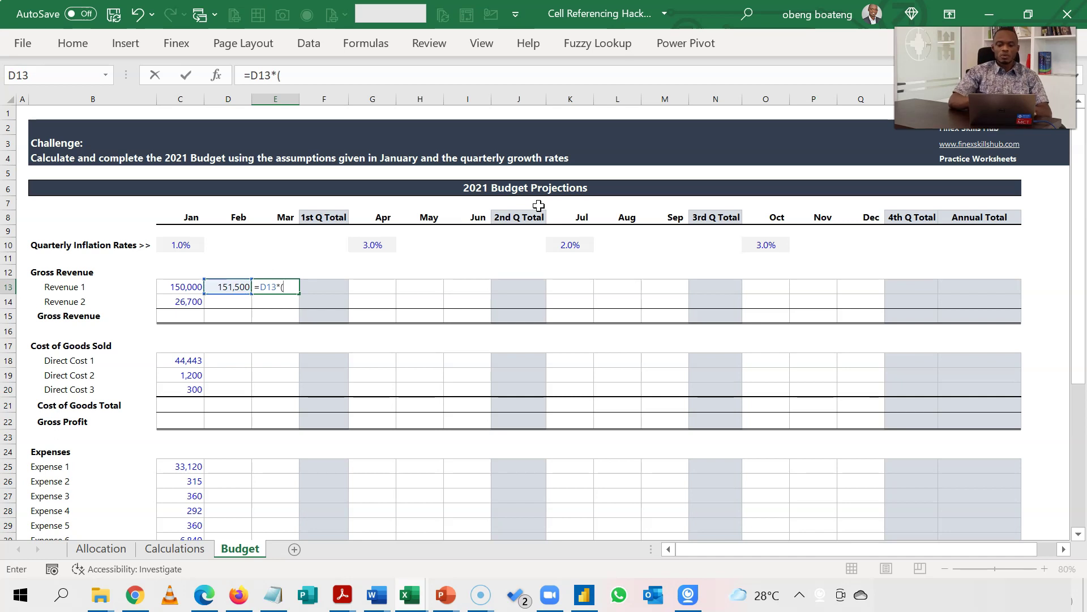
key("Up")
key("Up")
key("Up")
key("Left")
key("Left")
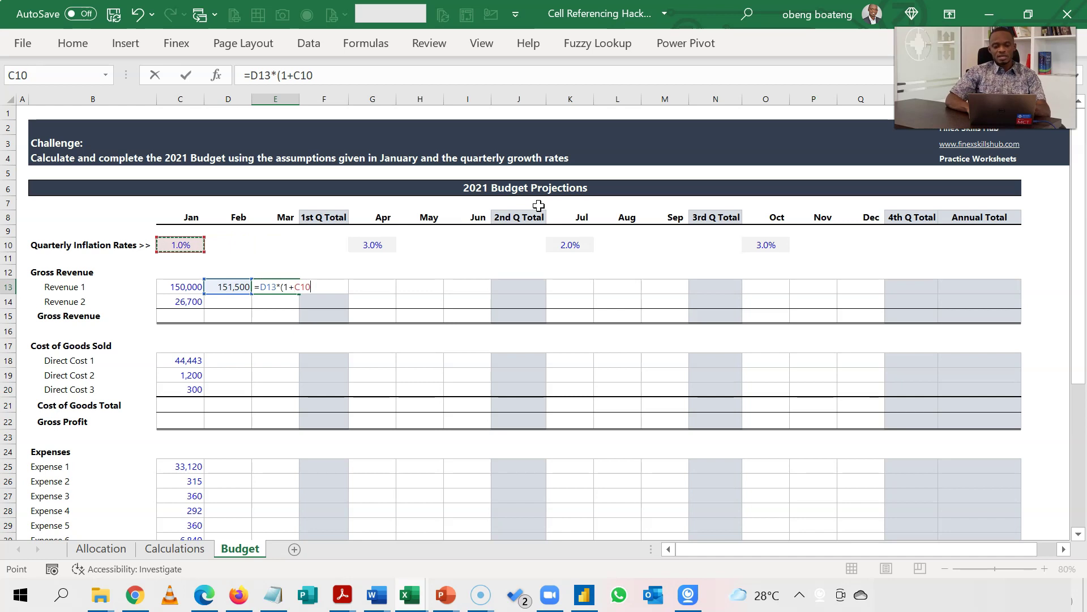
key("F4")
key("F4")
type(")")
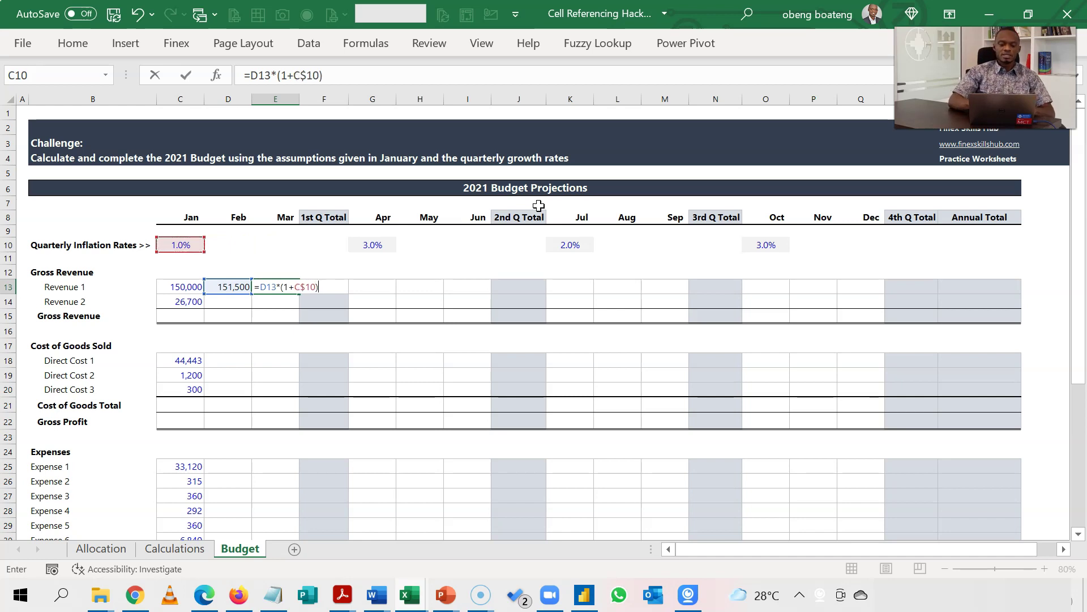
key("Return")
key("Up")
key("Left")
key("Left")
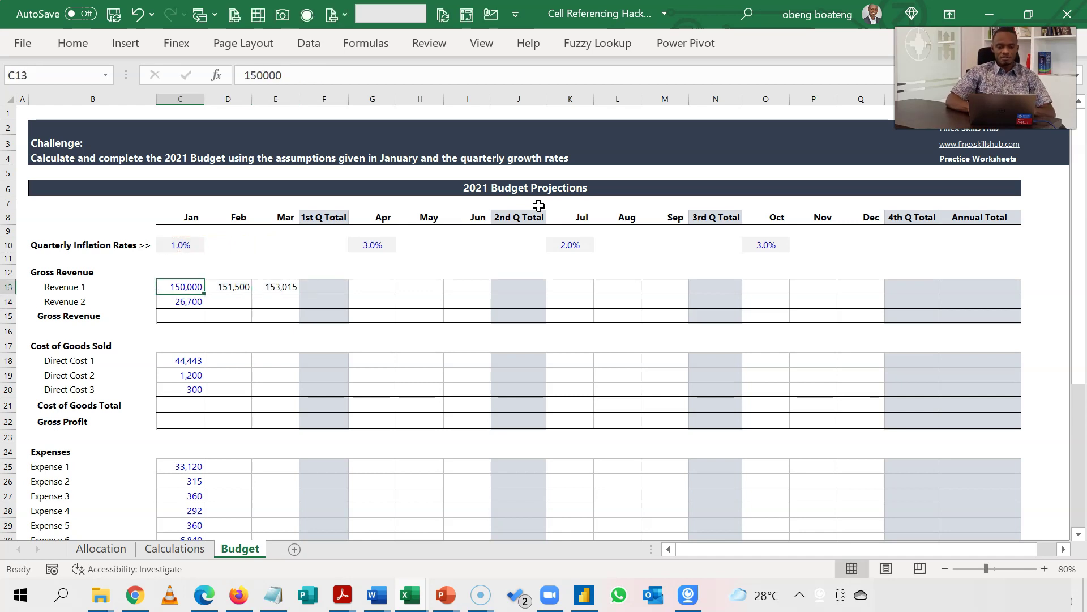
key("shift+Right")
key("shift+Right")
AutoSum January to March Revenue 1 into the 1st Q Total, giving 454,515.
key("Right")
key("Right")
key("Right")
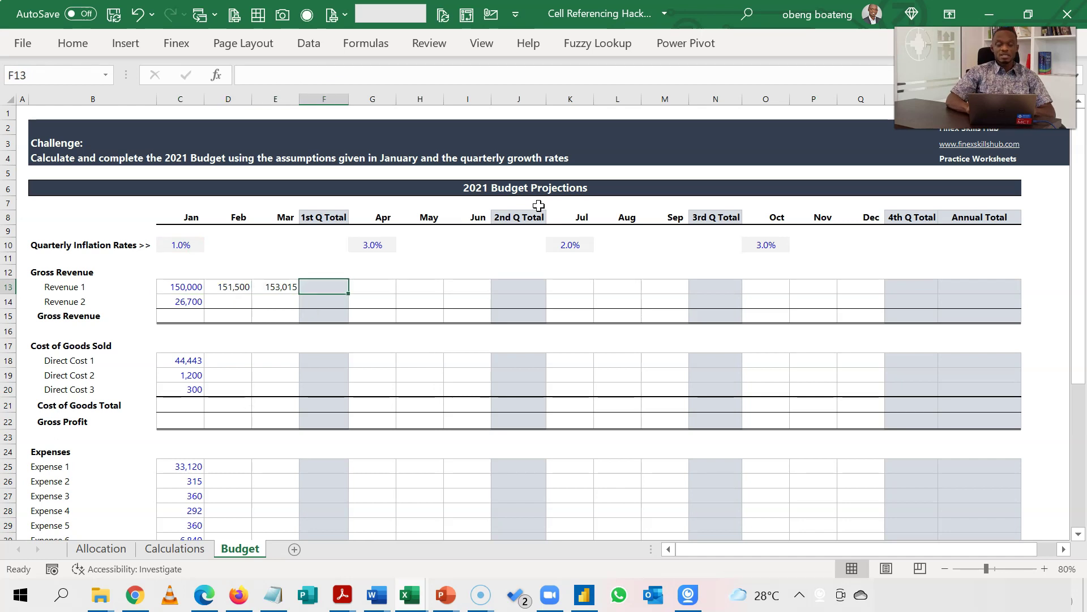
key("alt+equal")
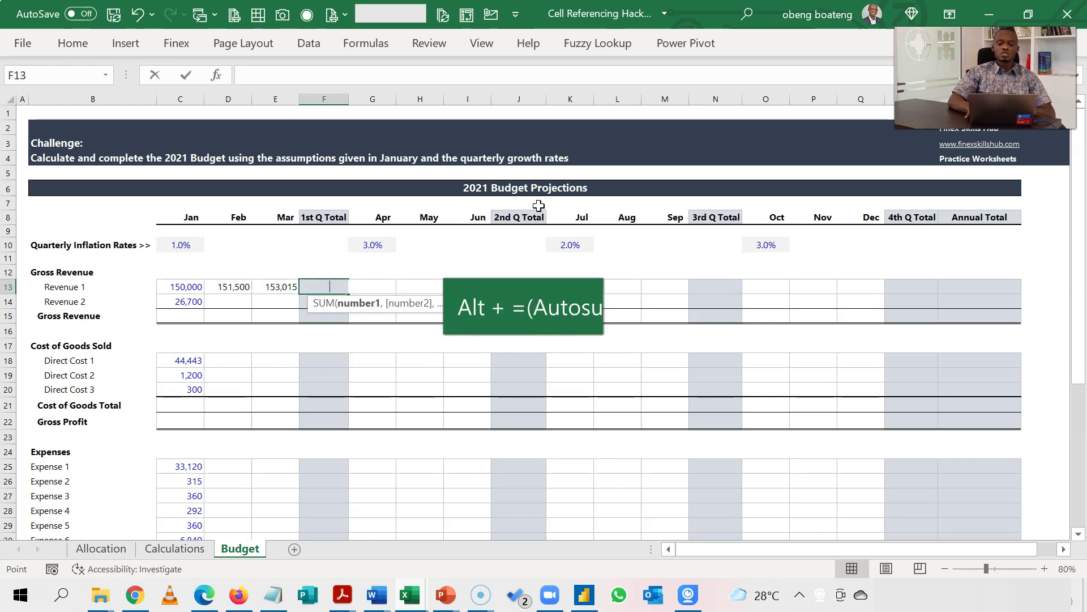
key("ctrl+Return")
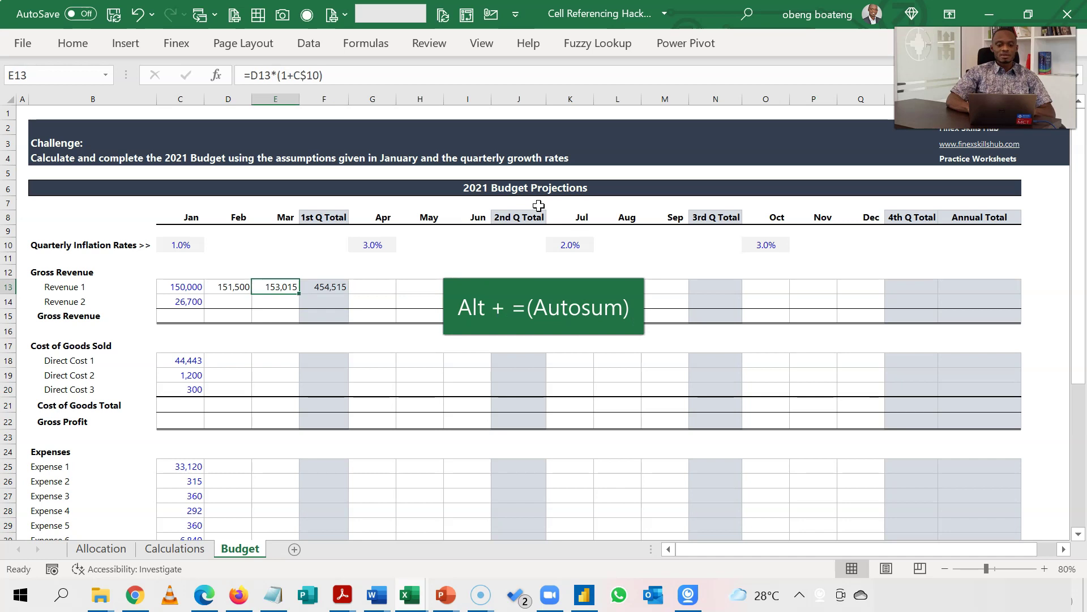
key("Left")
key("Left")
key("Left")
key("Right")
key("Right")
key("Right")
key("Right")
key("Right")
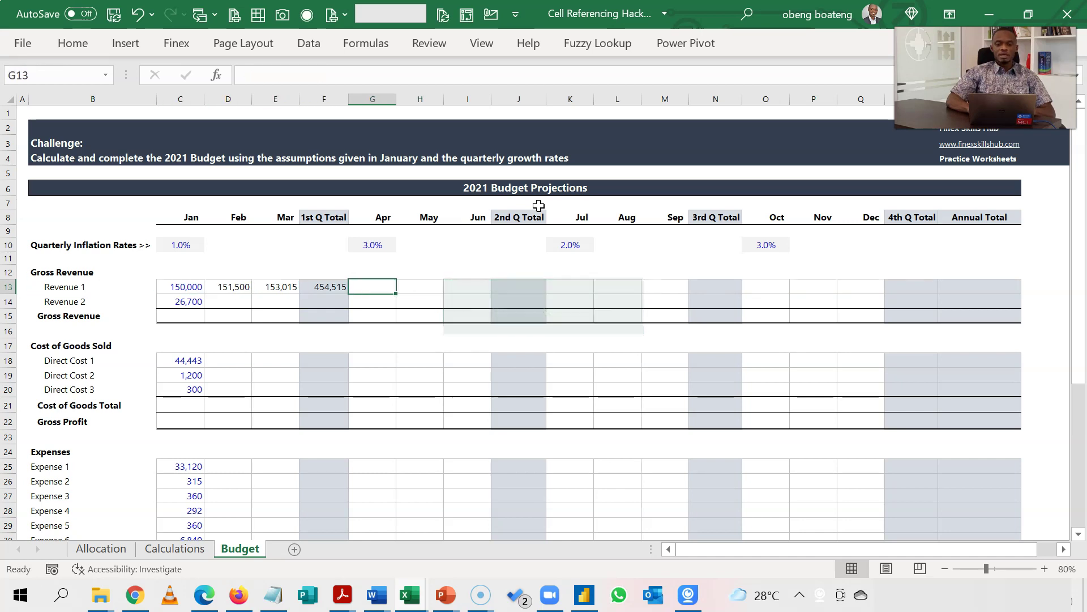
Enter =E13*(1+G$10) in G13 so April Revenue 1 shows 157,605.
type("=")
key("Left")
key("Left")
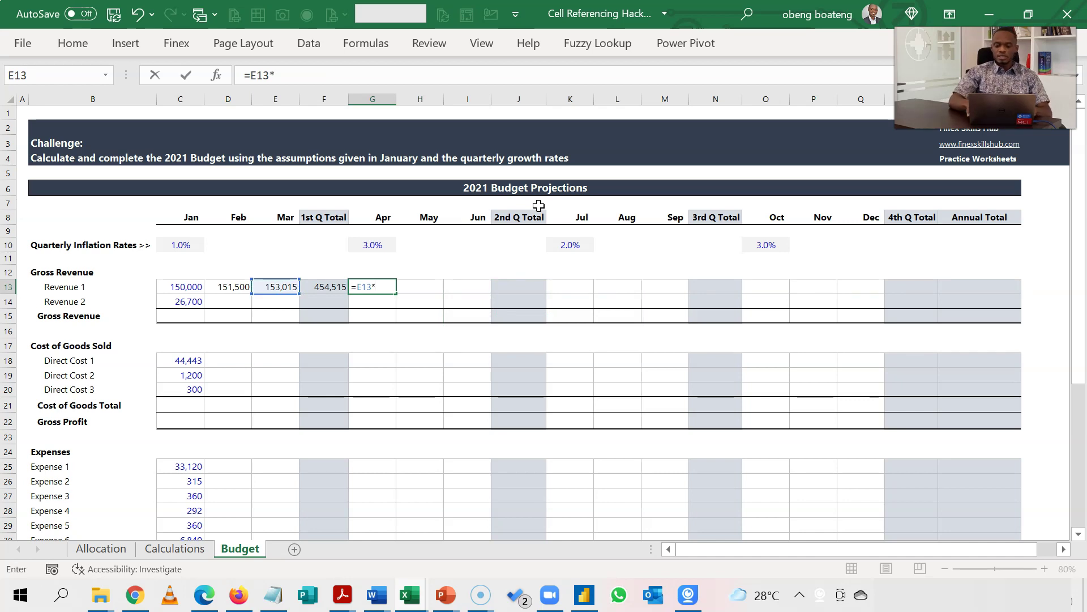
type("*(")
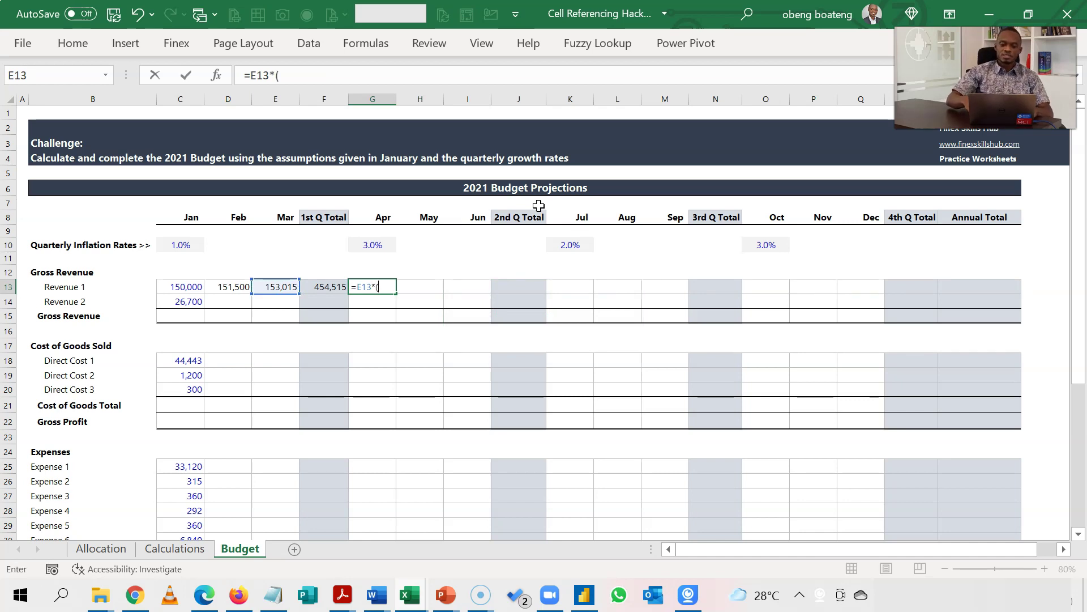
type("1+")
key("Up")
key("Up")
key("Up")
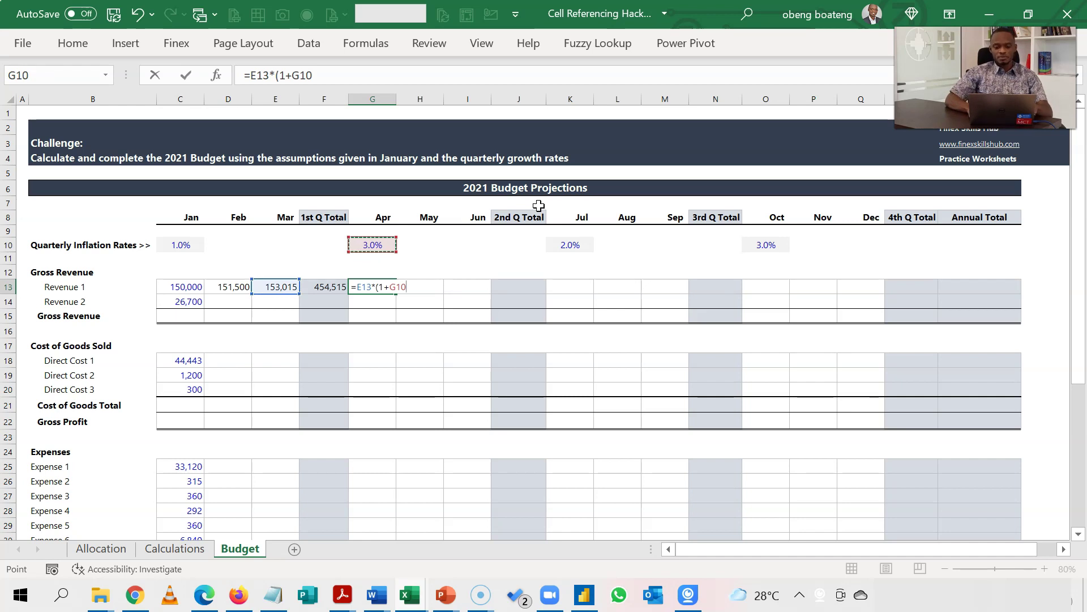
key("F4")
key("F4")
type(")")
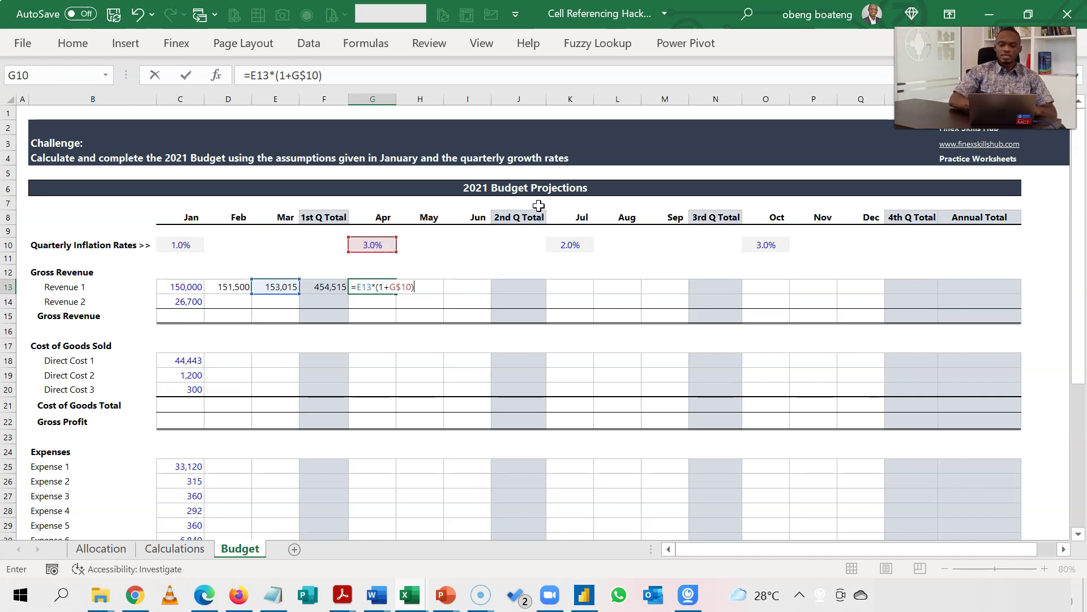
key("Return")
key("Up")
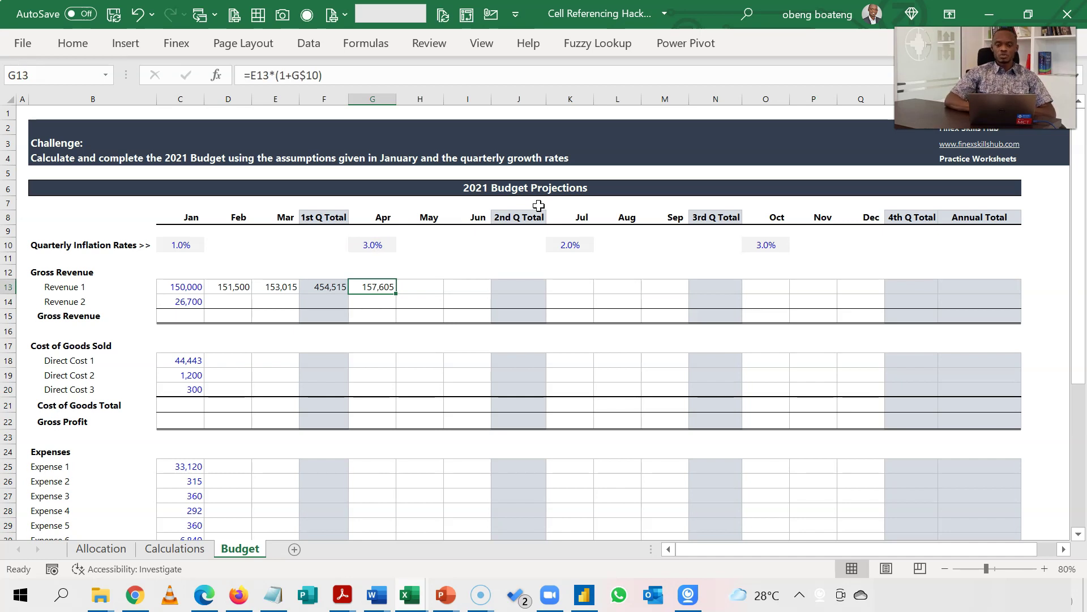
Copy the Feb–1st Q Total formulas and paste formulas only into May through 2nd Q Total.
left_click(560, 284, "ctrl")
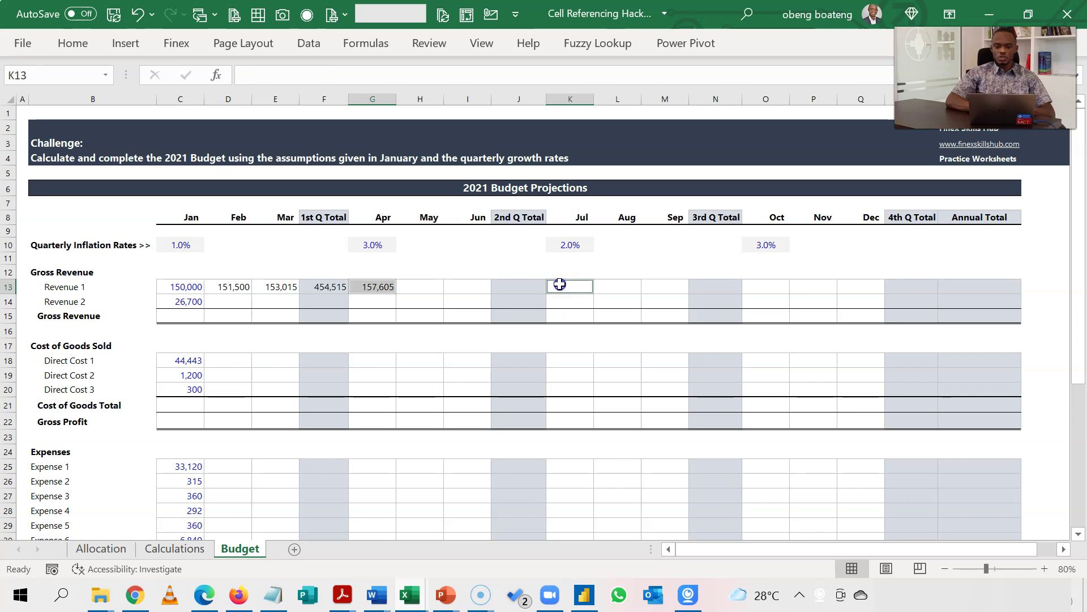
left_click(767, 286, "ctrl")
left_click(422, 258)
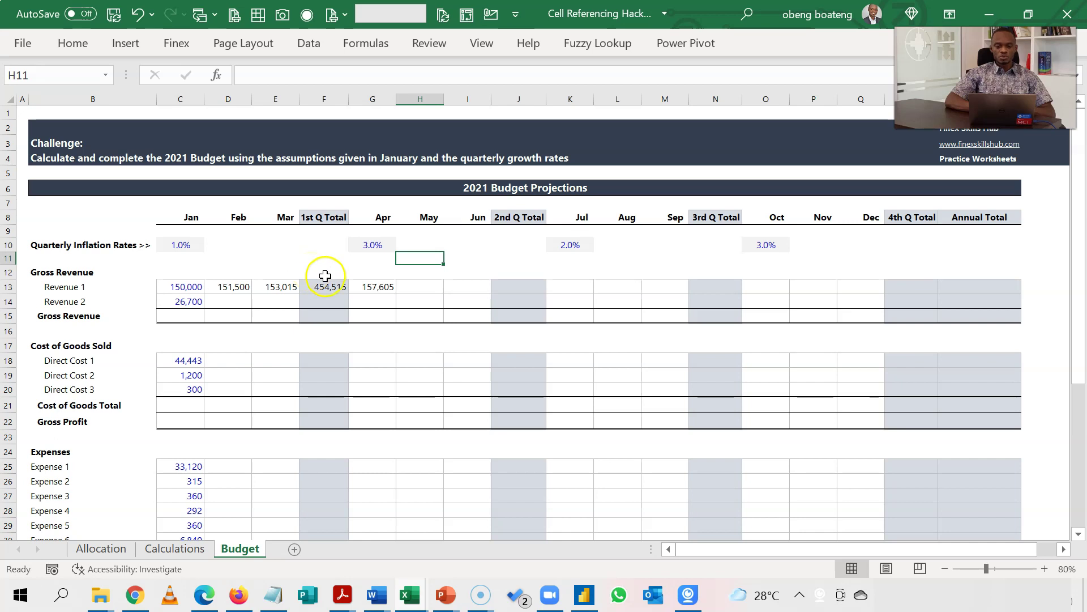
left_click_drag(236, 287, 272, 288)
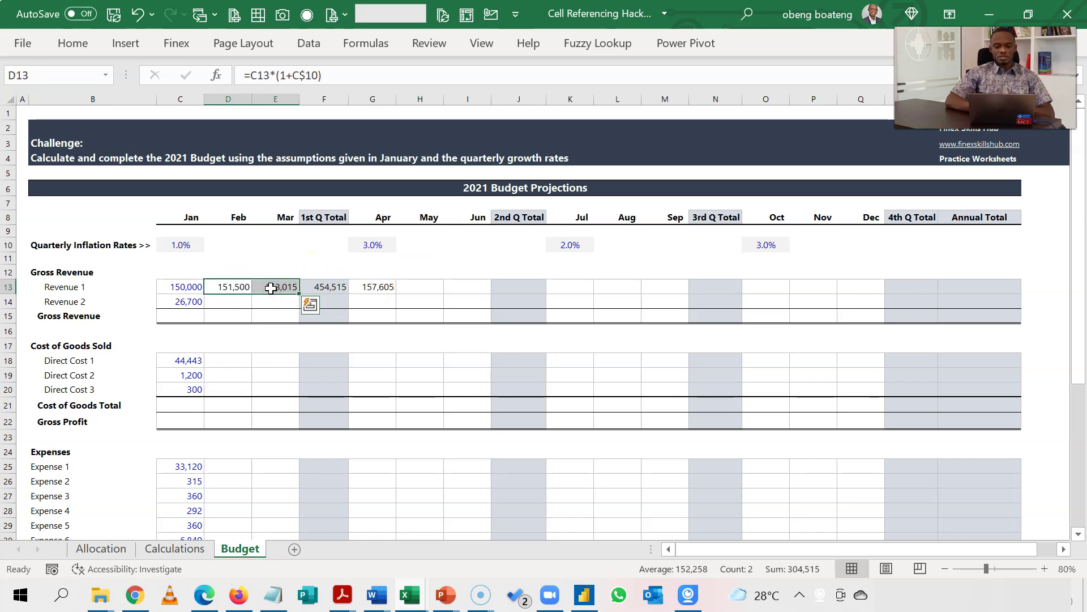
key("shift+Right")
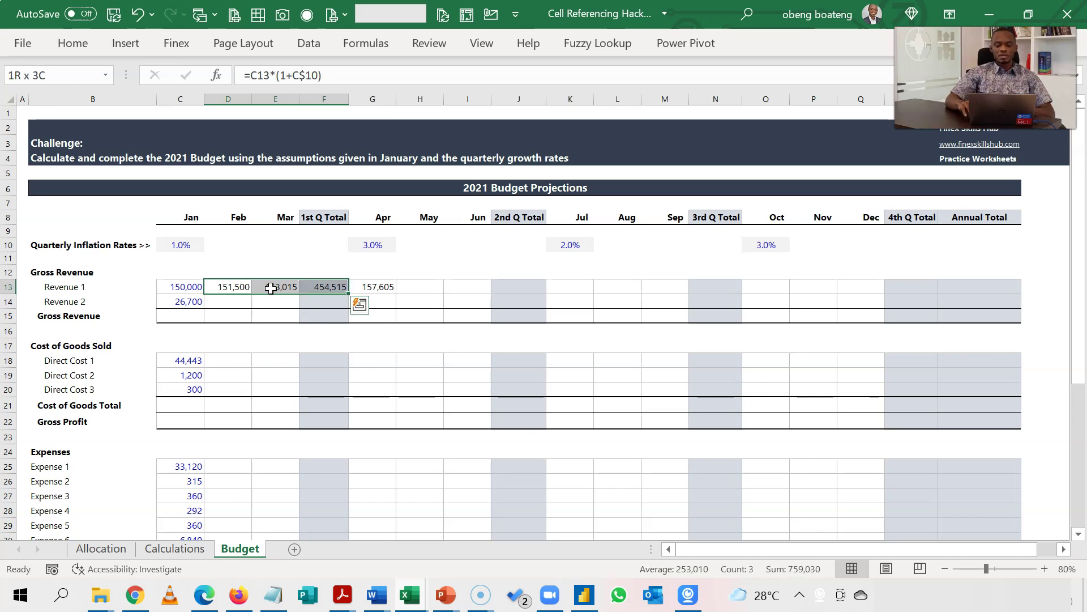
key("ctrl+c")
key("Right")
key("Right")
key("Right")
key("Right")
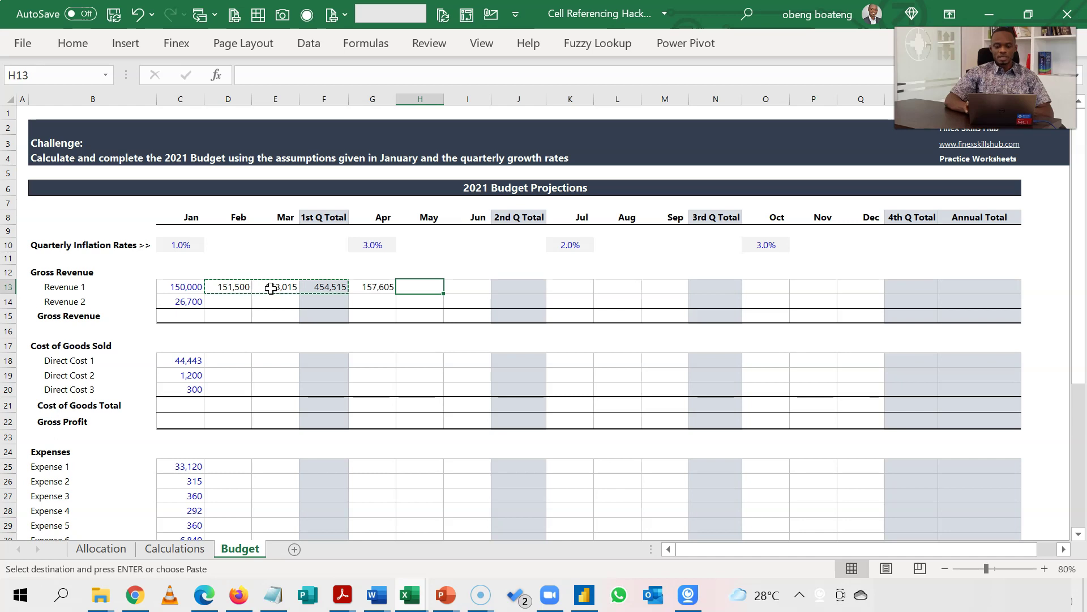
key("ctrl+alt+v")
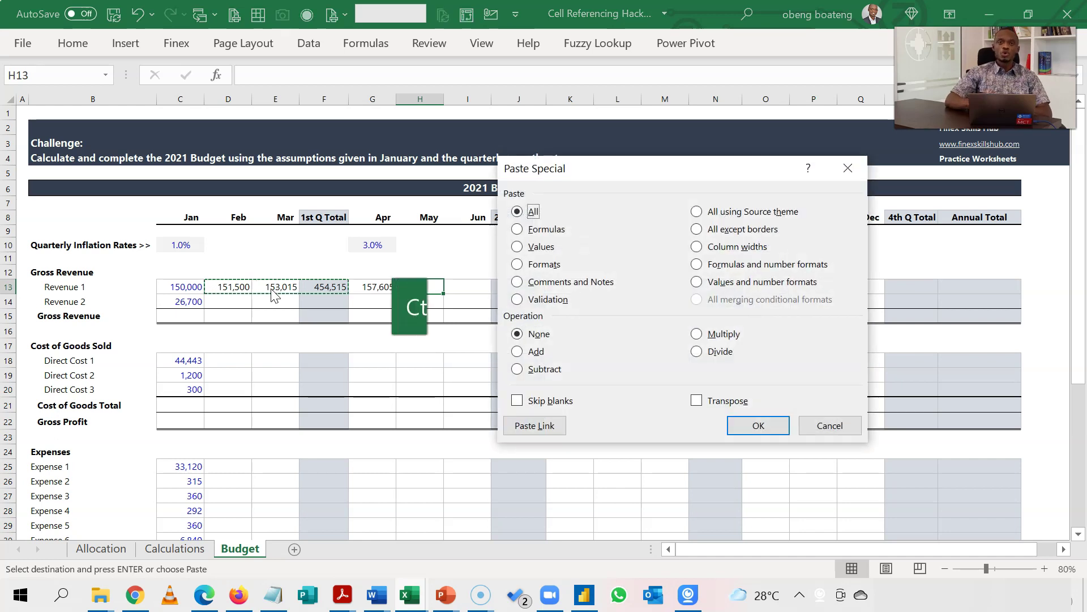
key("f")
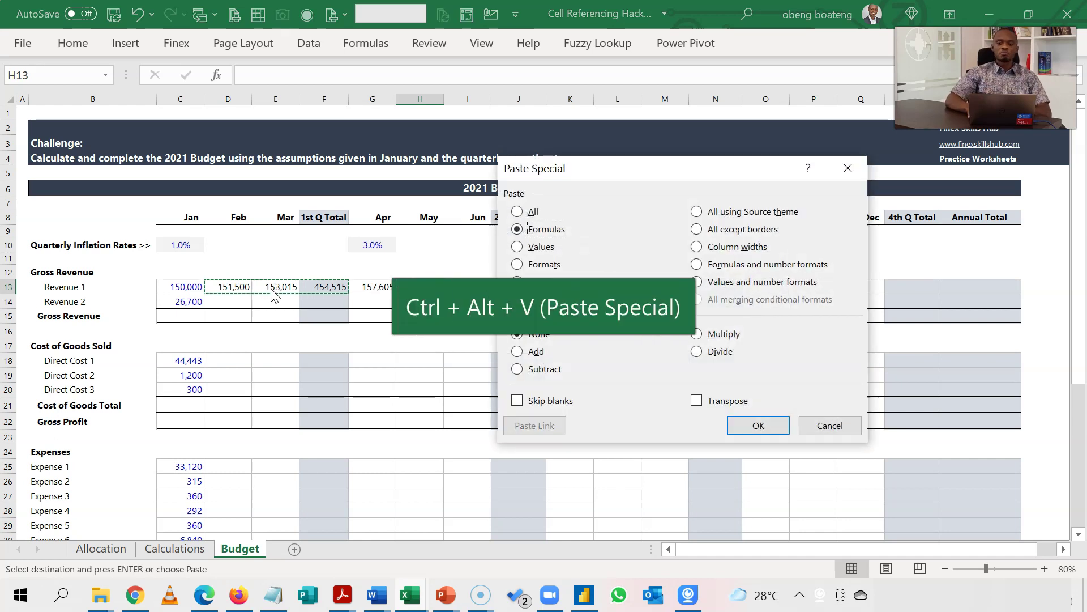
key("Return")
key("Left")
key("Left")
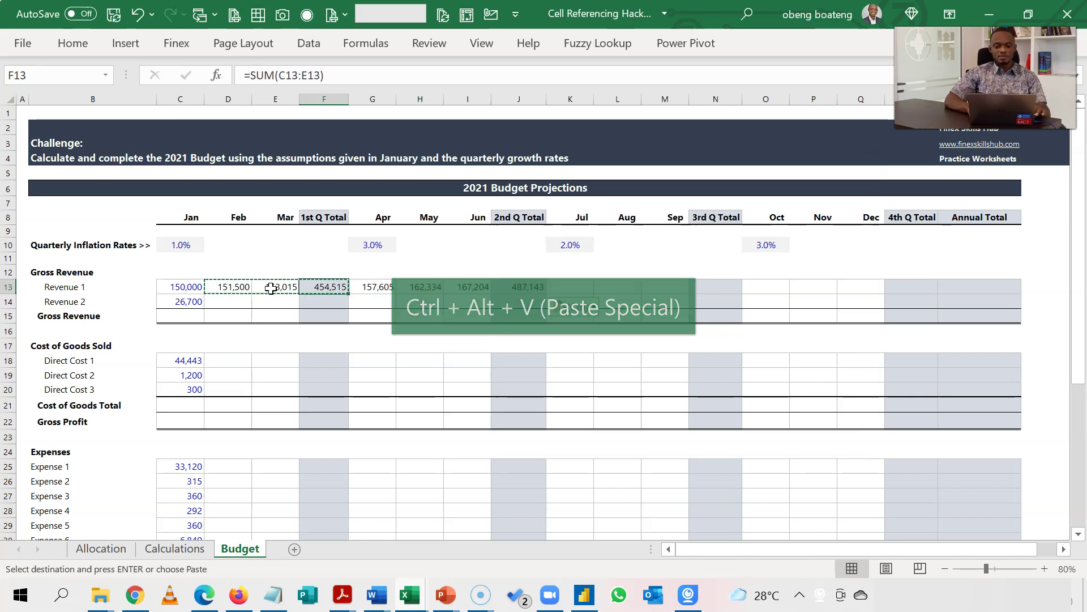
Copy April–2nd Q Total formulas and paste formulas into July–3rd Q and October–4th Q Totals.
key("Escape")
key("Right")
key("Right")
key("Left")
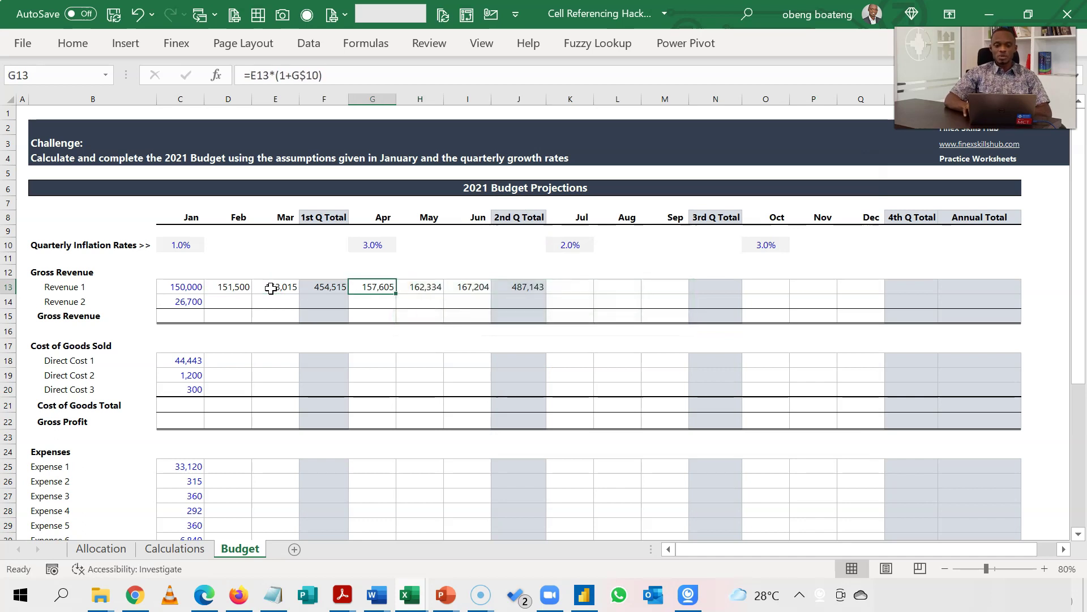
key("shift+Right")
key("shift+Right")
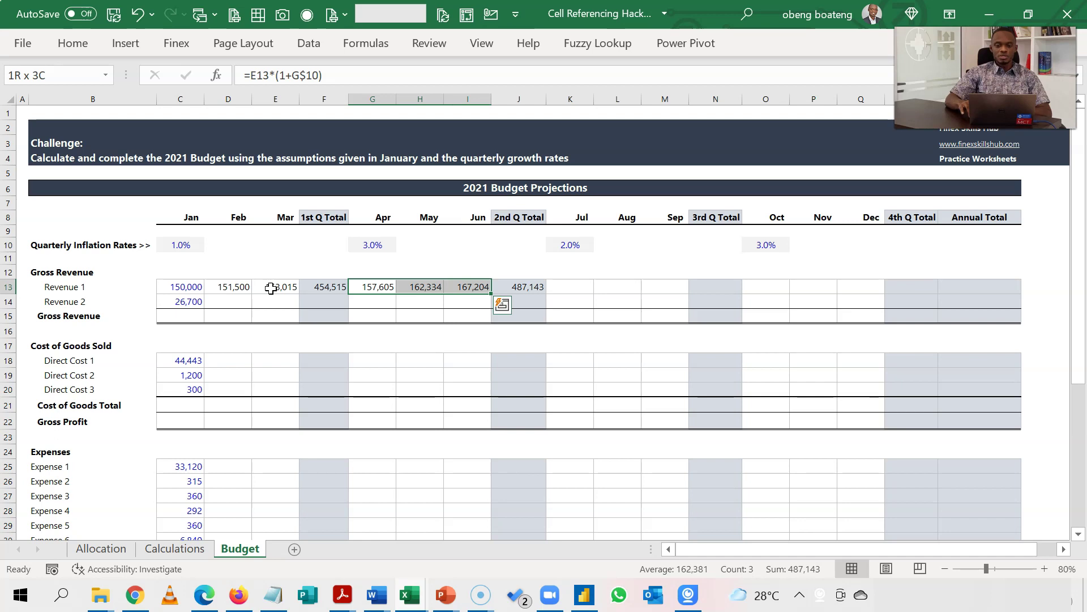
key("shift+Right")
key("ctrl+c")
key("Right")
key("Right")
key("Right")
key("Right")
key("Right")
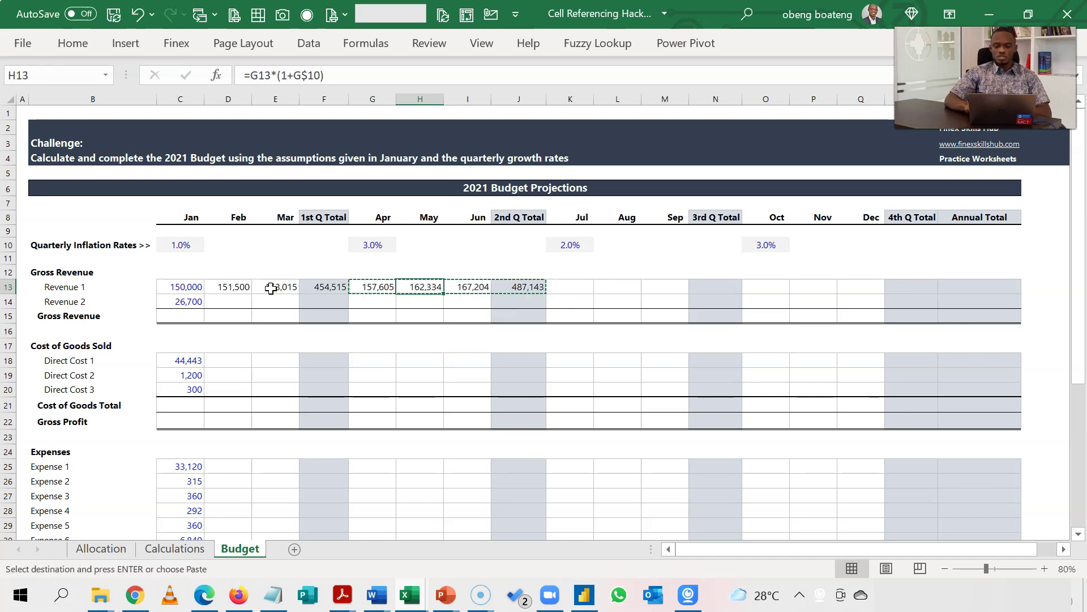
key("Left")
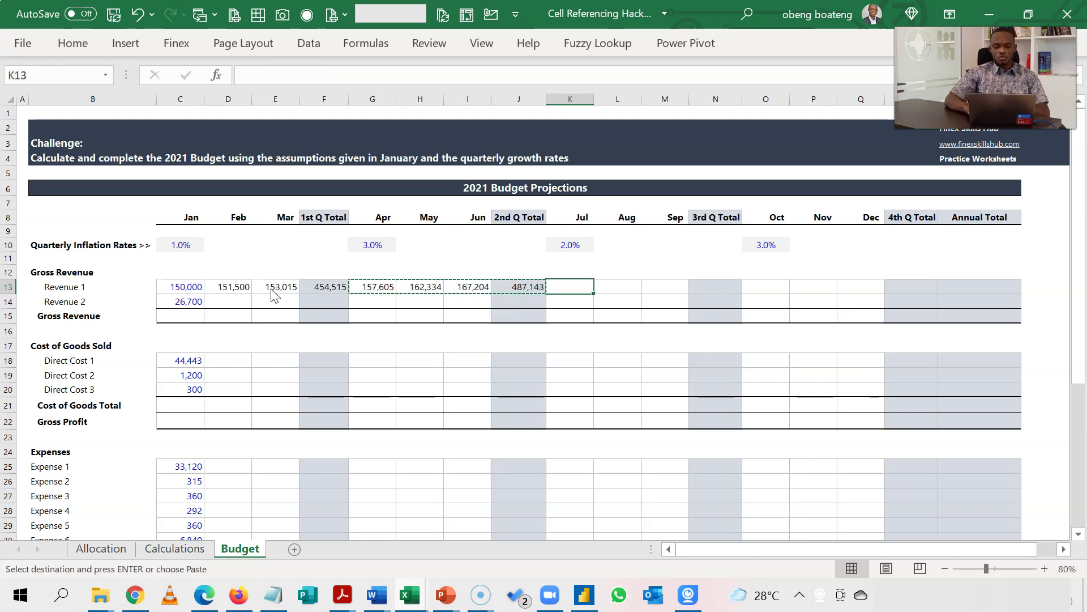
key("ctrl+alt+v")
key("f")
key("Return")
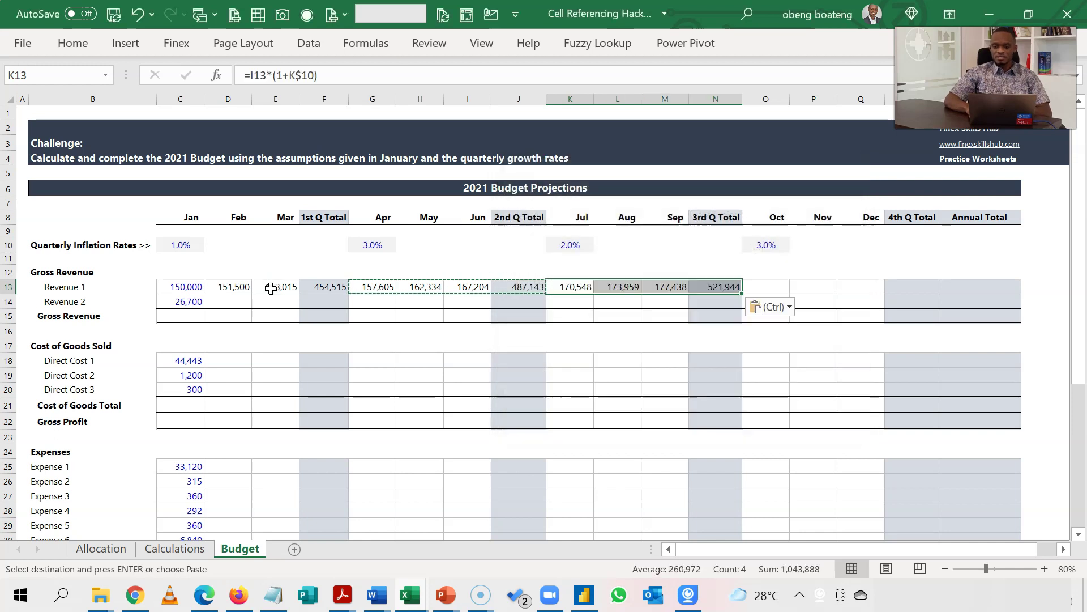
key("Right")
key("Right")
key("Right")
key("Right")
key("ctrl+alt+v")
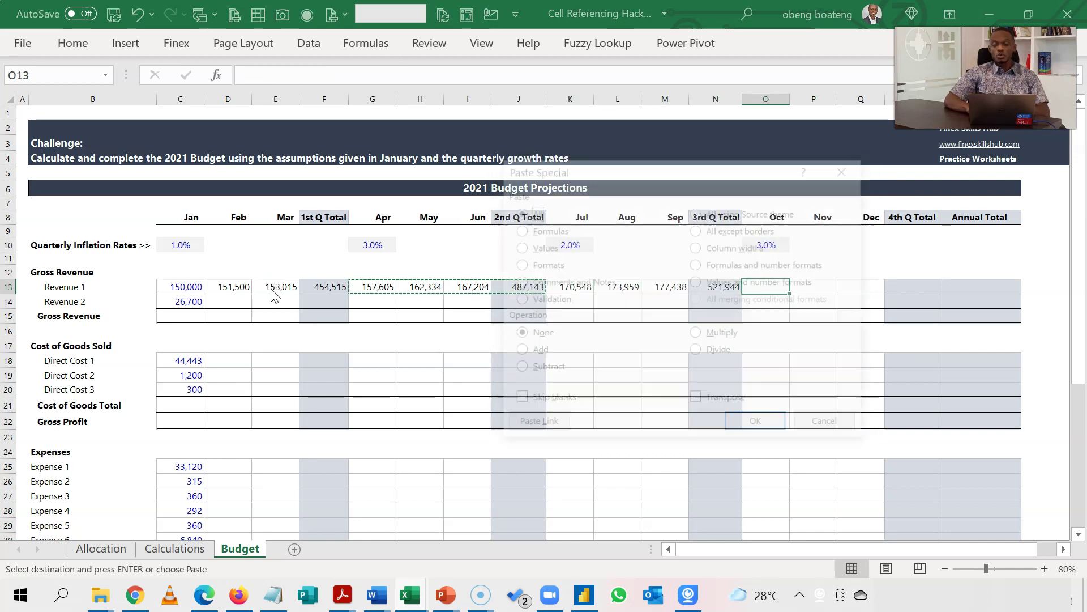
key("f")
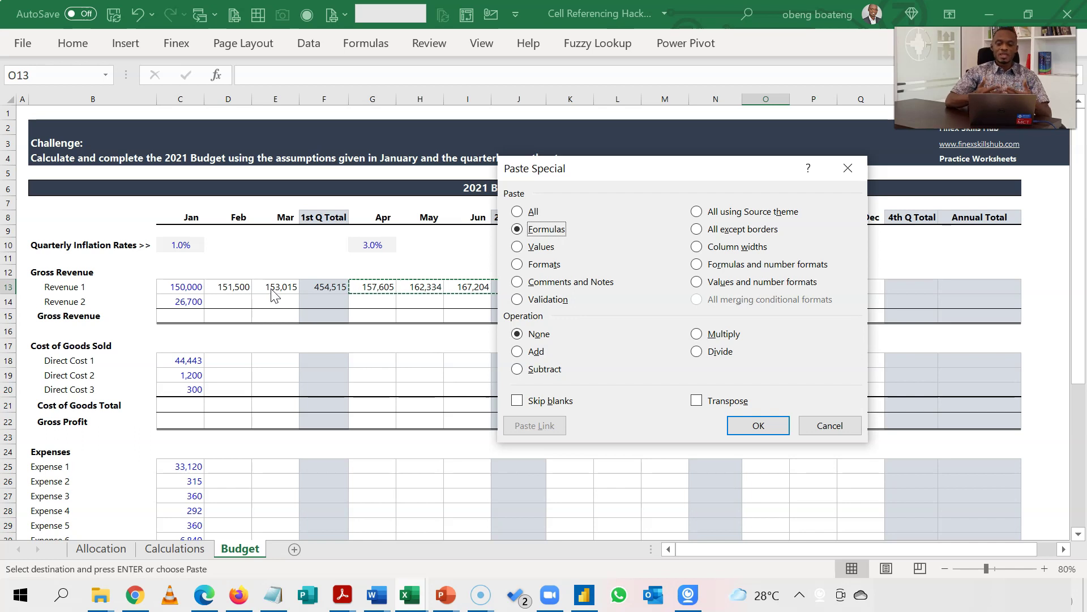
key("Return")
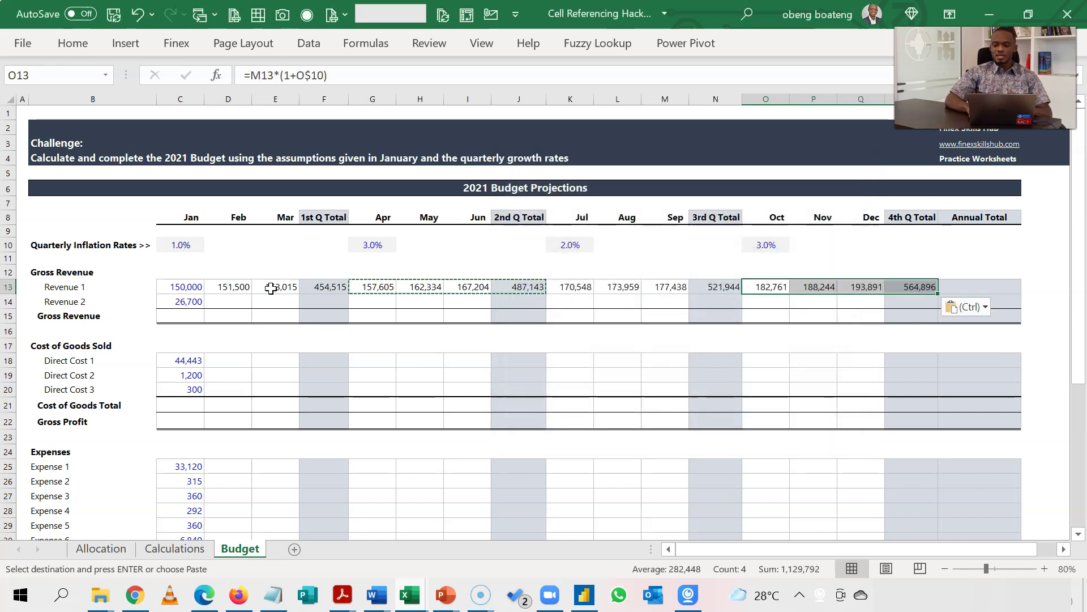
key("Left")
key("Right")
key("Right")
key("Right")
key("Right")
key("Right")
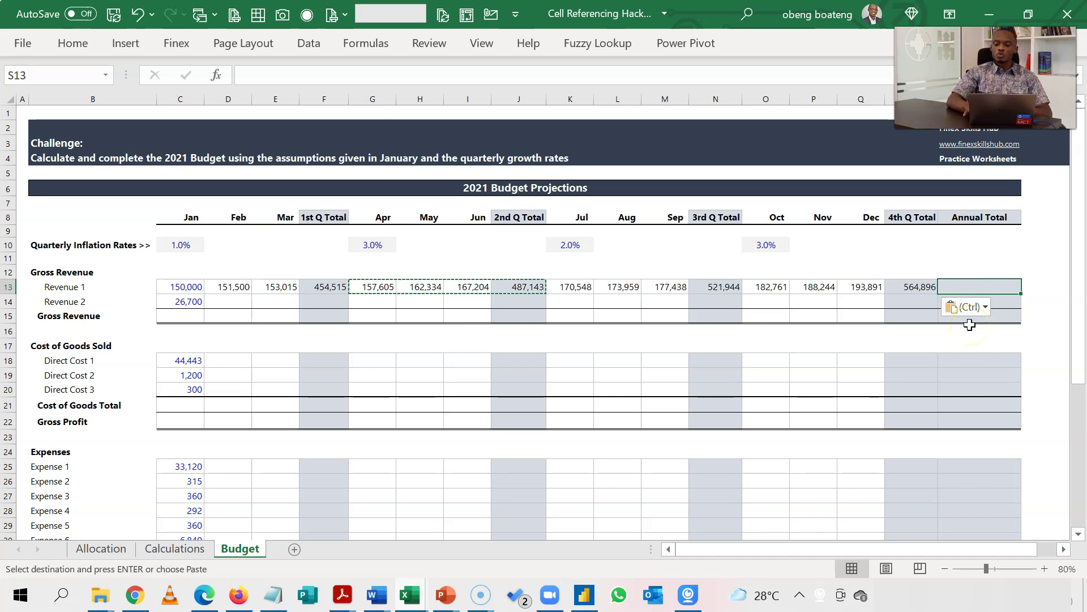
AutoSum the 1st–4th Q Totals into S13 for a Revenue 1 Annual Total of 2,028,498.
key("alt+equal")
left_click(343, 281)
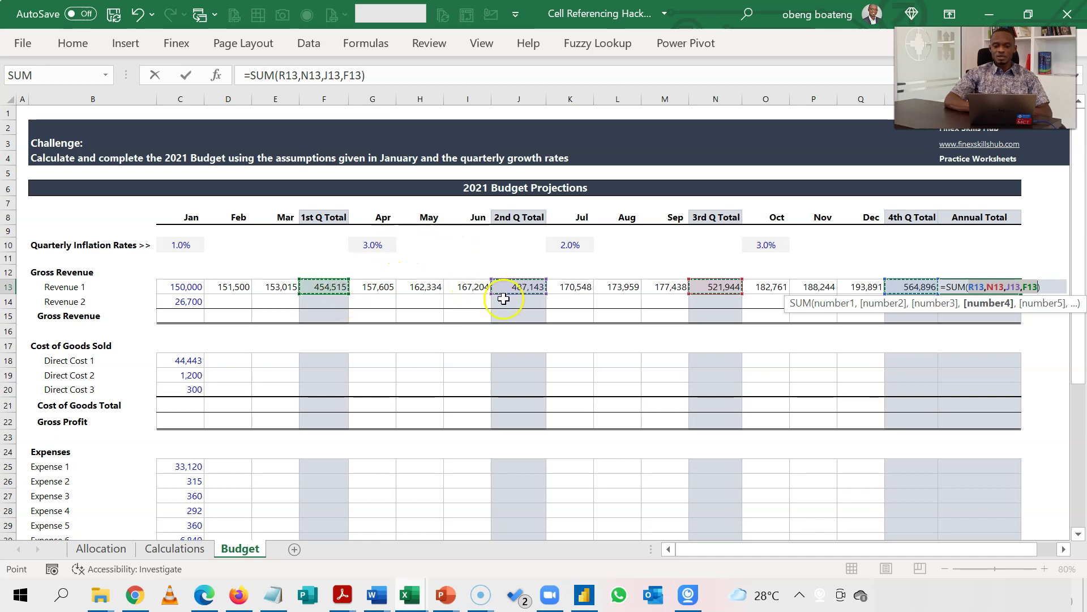
key("Return")
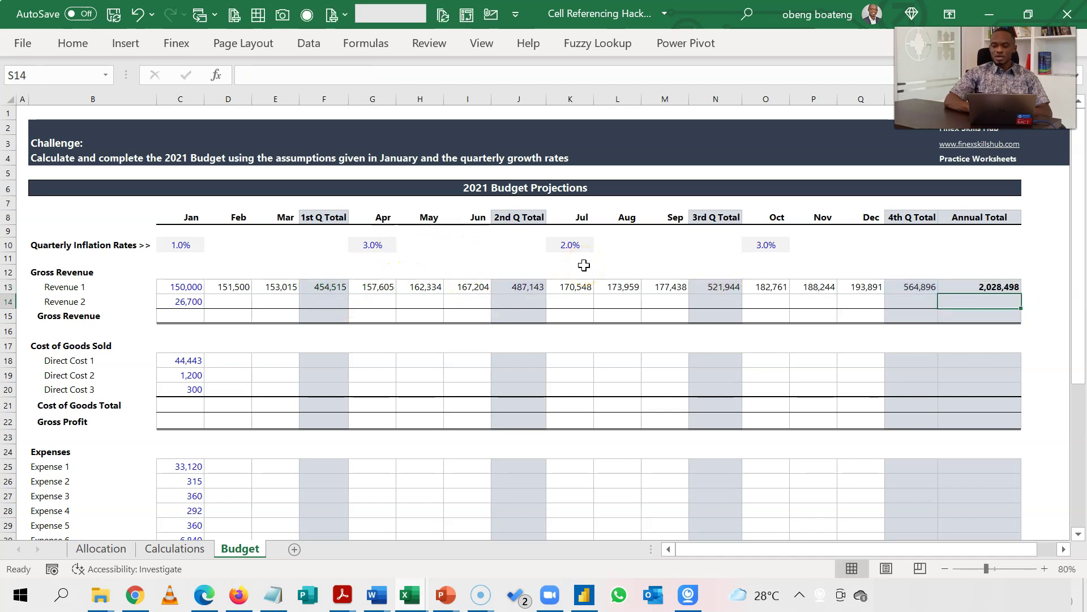
key("Up")
key("Left")
key("Left")
key("Left")
key("Left")
key("Left")
key("Left")
key("Left")
key("Left")
key("Left")
key("Left")
key("Left")
key("Left")
key("Left")
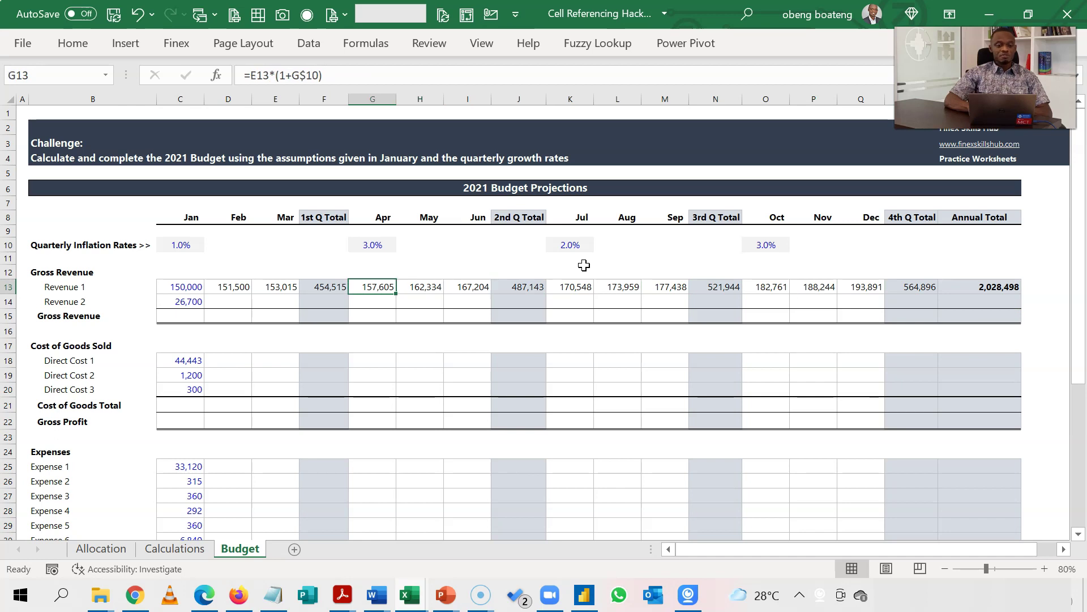
key("Left")
key("Left")
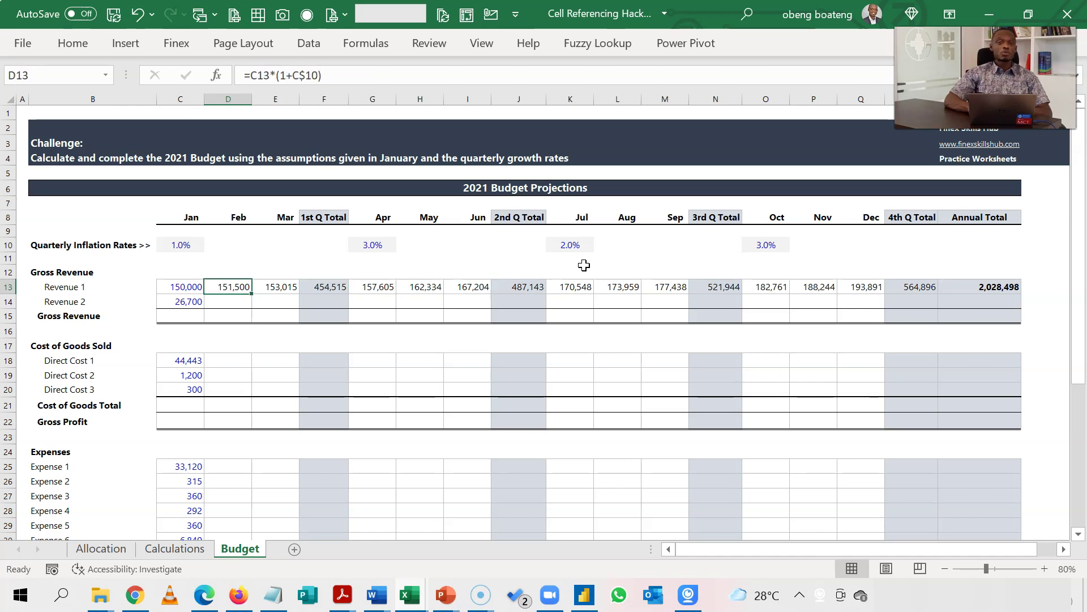
Copy Revenue 1's formulas and paste formulas only into Revenue 2, Direct Cost 1–3 and Expense rows.
key("shift+Right")
key("shift+Right")
key("shift+Right")
key("shift+Right")
key("shift+Right")
key("shift+Right")
key("shift+Right")
key("shift+Right")
key("shift+Right")
key("shift+Right")
key("shift+Right")
key("shift+Right")
key("shift+Right")
key("shift+Right")
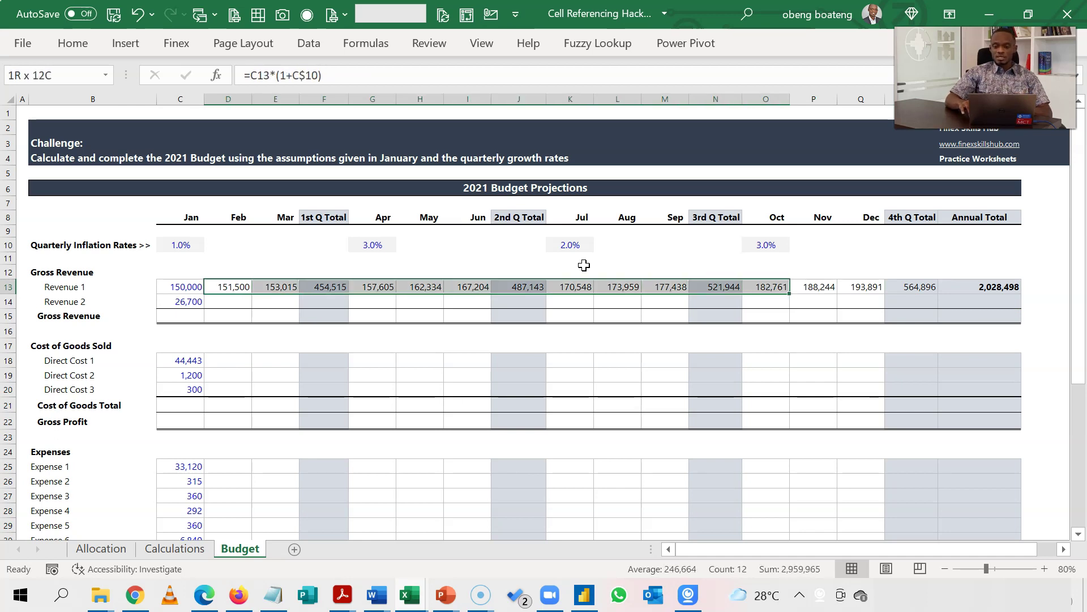
key("shift+Right")
key("ctrl+c")
key("Down")
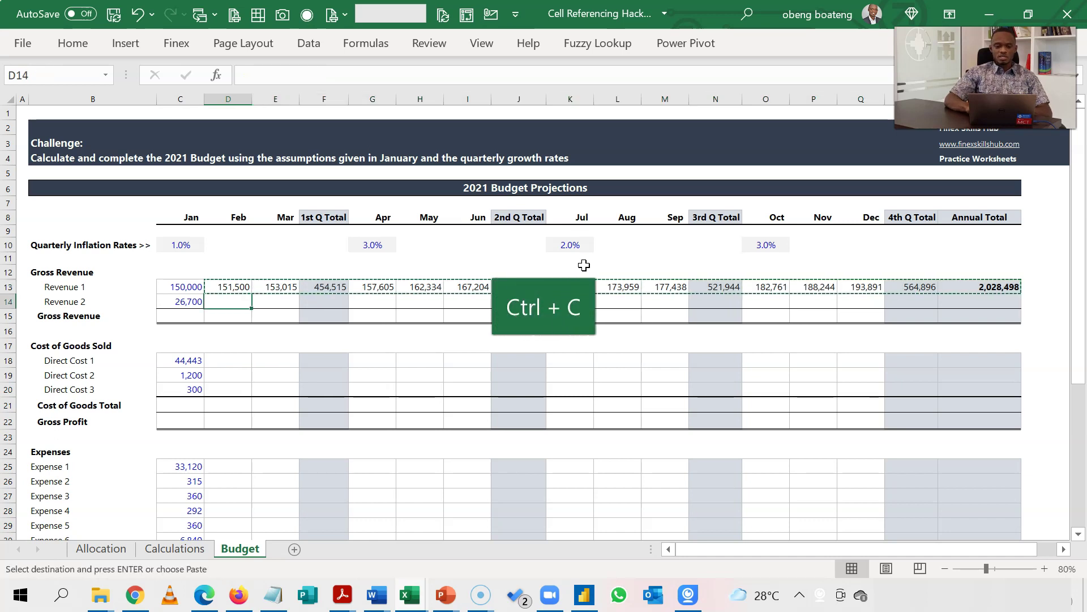
key("shift+Right")
key("shift+Right")
key("shift+Right")
key("shift+Right")
key("shift+Right")
key("shift+Right")
key("shift+Right")
key("shift+Right")
key("shift+Right")
key("shift+Right")
key("shift+Right")
key("shift+Right")
key("shift+Right")
key("shift+Right")
key("shift+Right")
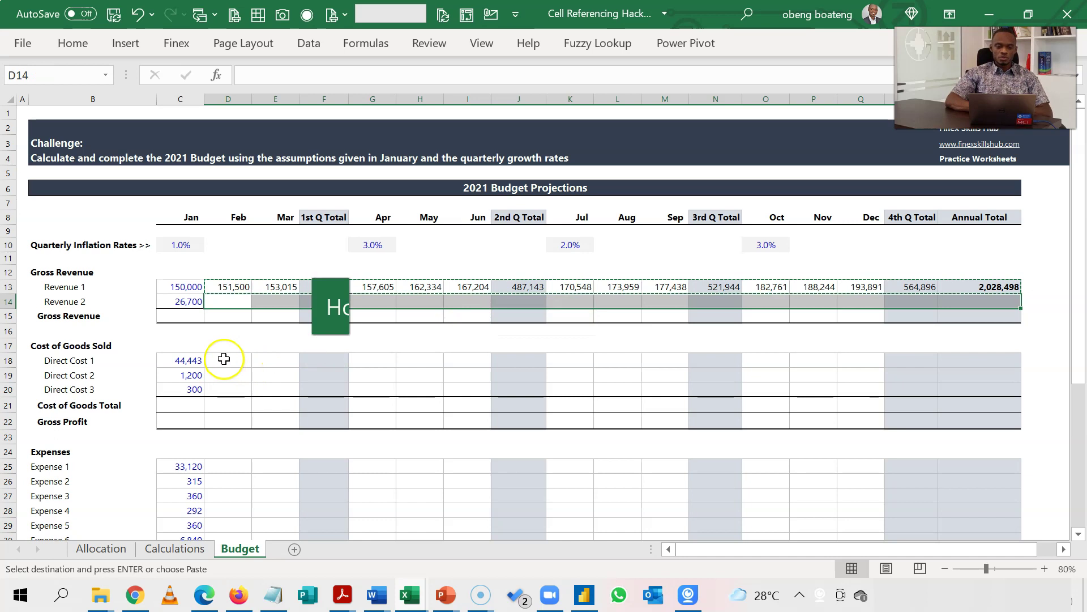
left_click_drag(225, 359, 971, 387)
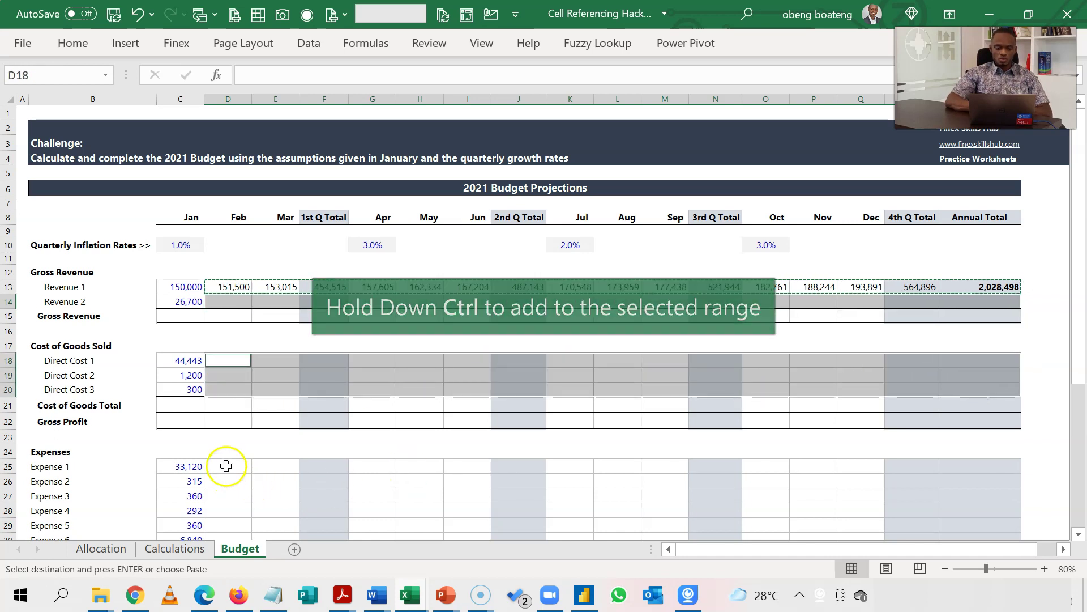
left_click_drag(223, 463, 971, 496)
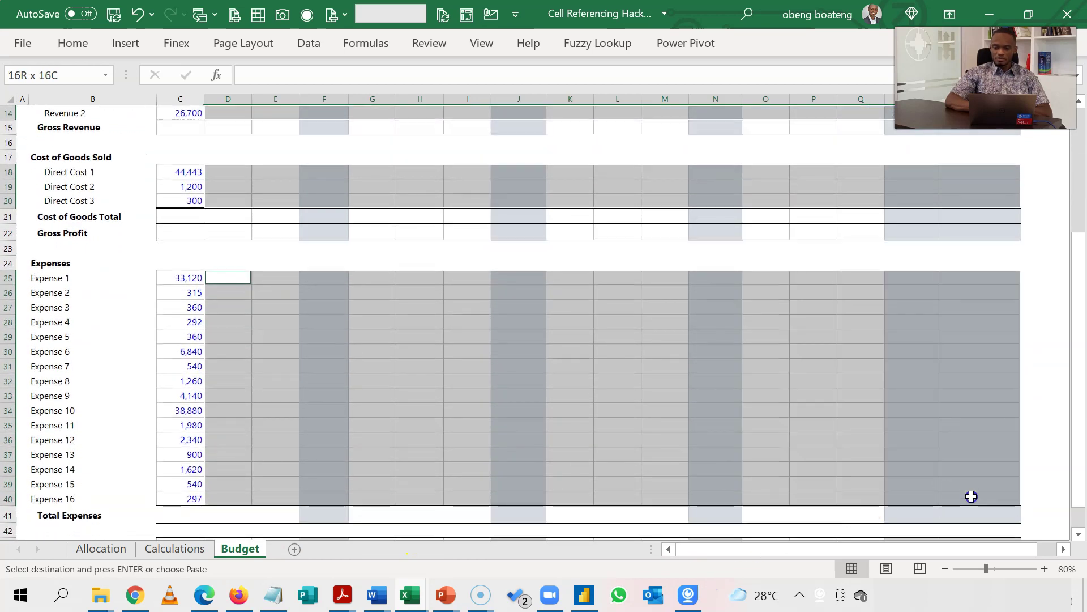
key("ctrl+alt+v")
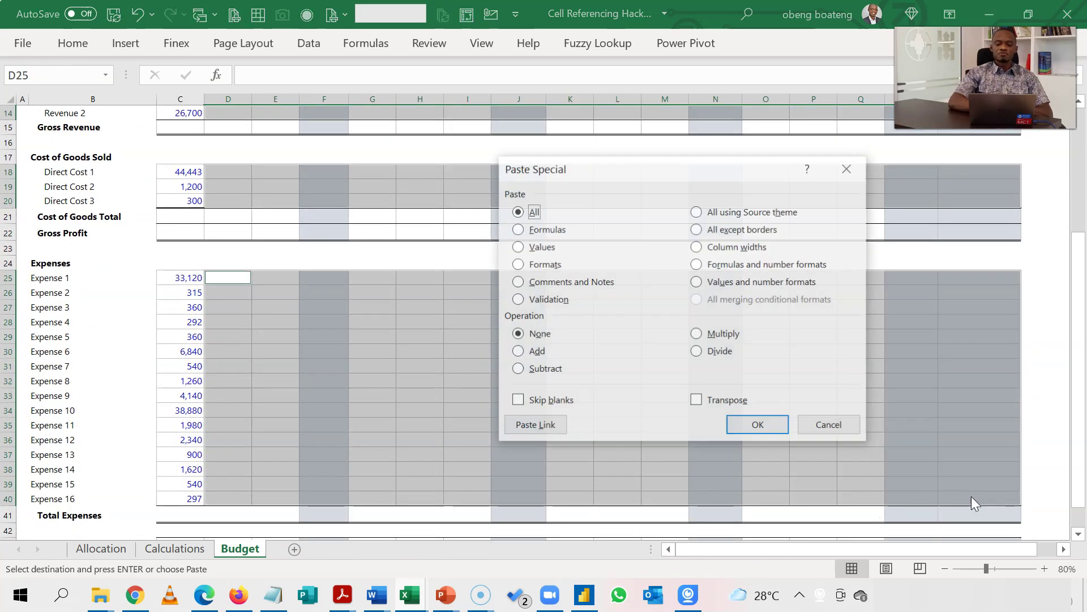
key("f")
key("Return")
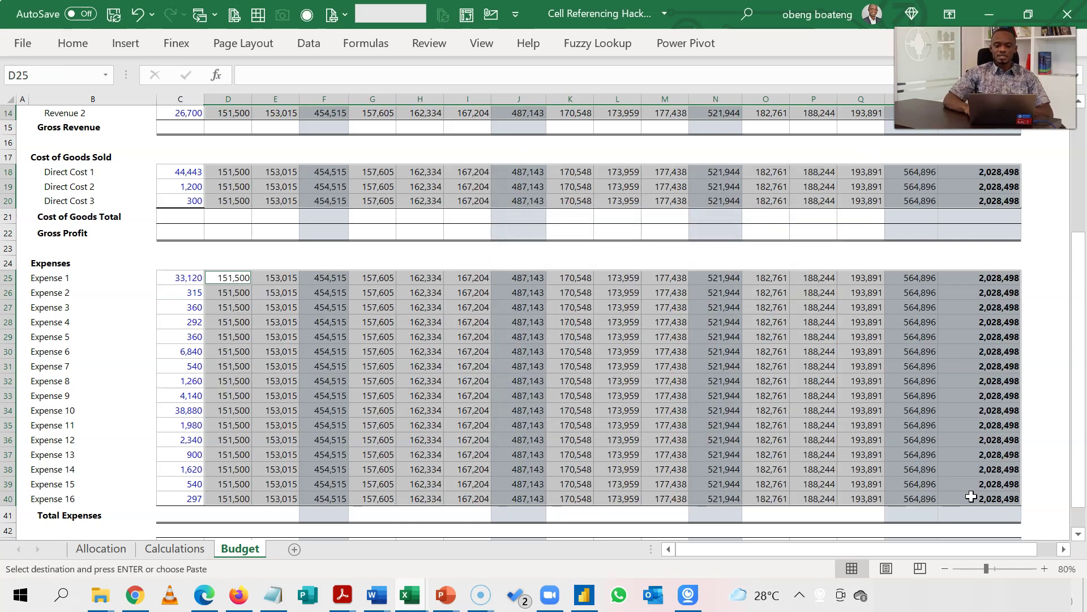
key("Up")
key("Up")
key("Up")
key("Up")
key("Up")
key("Up")
key("Up")
key("Up")
key("Up")
key("Up")
key("Up")
key("Up")
key("Up")
key("Up")
key("Up")
key("Up")
key("Up")
key("Up")
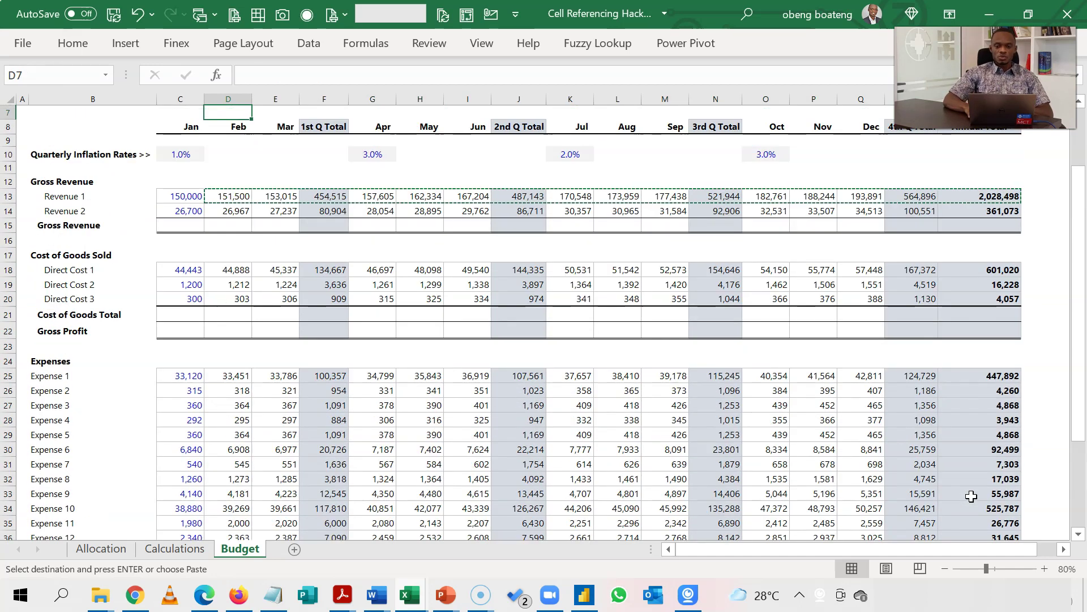
AutoSum the Gross Revenue row and the Cost of Goods Total row from January through Annual Total.
key("Down")
key("Down")
key("Down")
key("Down")
key("Down")
key("Down")
key("Down")
key("Down")
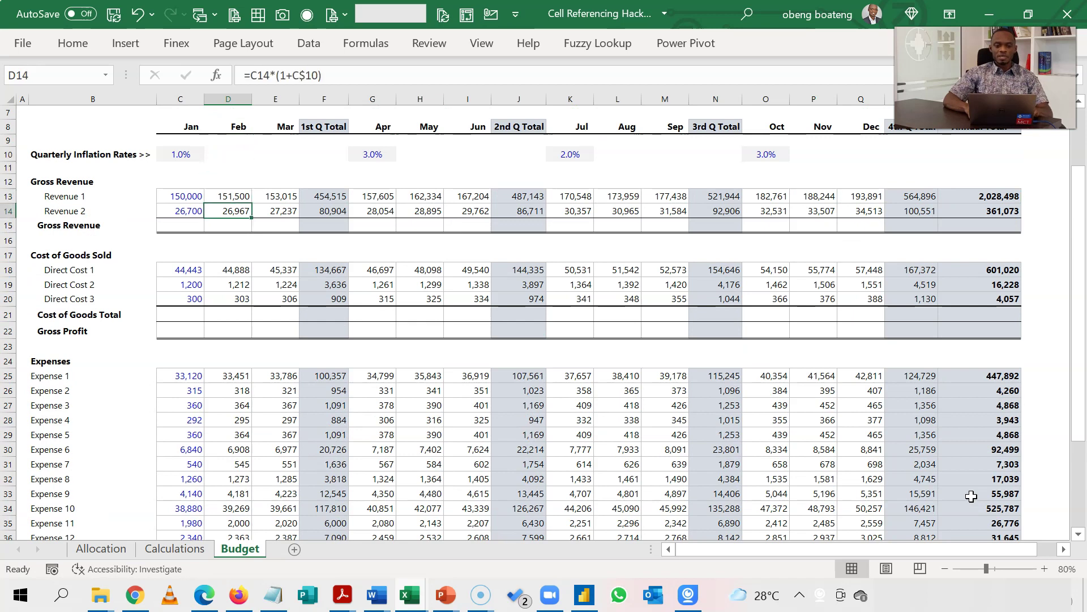
key("Left")
key("shift+Right")
key("shift+Right")
key("shift+Right")
key("shift+Right")
key("shift+Right")
key("shift+Right")
key("shift+Right")
key("shift+Right")
key("shift+Right")
key("shift+Right")
key("shift+Right")
key("shift+Right")
key("shift+Right")
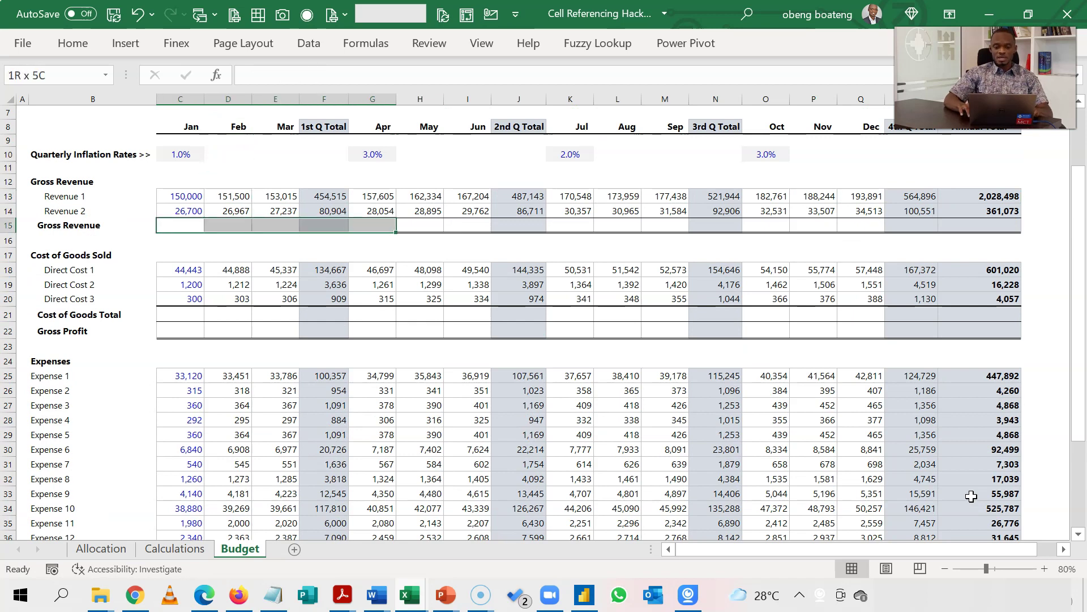
key("shift+Right")
key("shift+Right")
key("shift+Right")
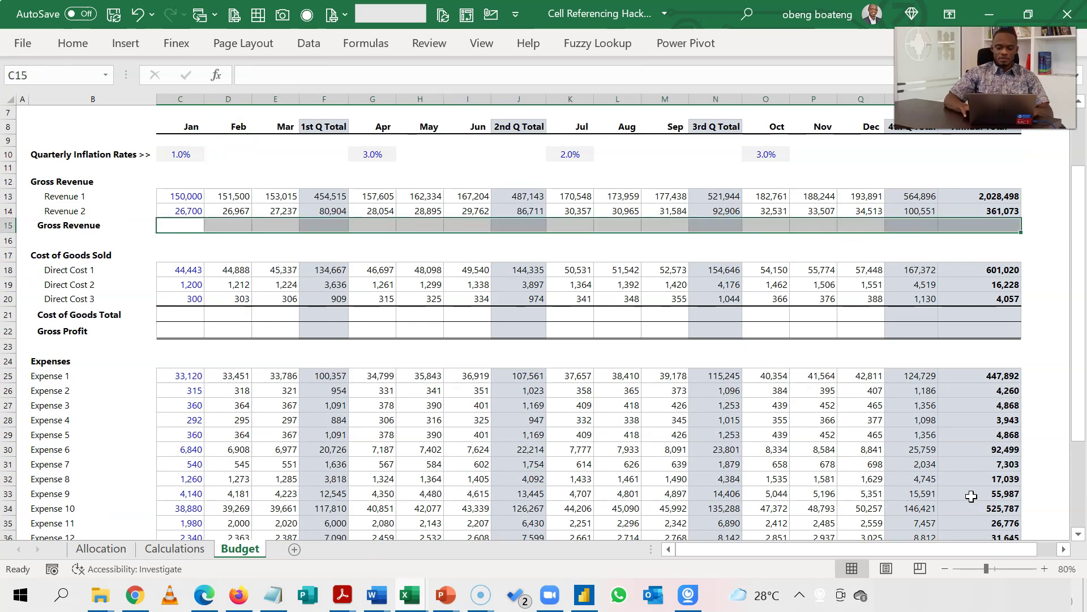
key("alt+=")
key("ctrl+Return")
key("Down")
key("Down")
key("Down")
key("Down")
key("Down")
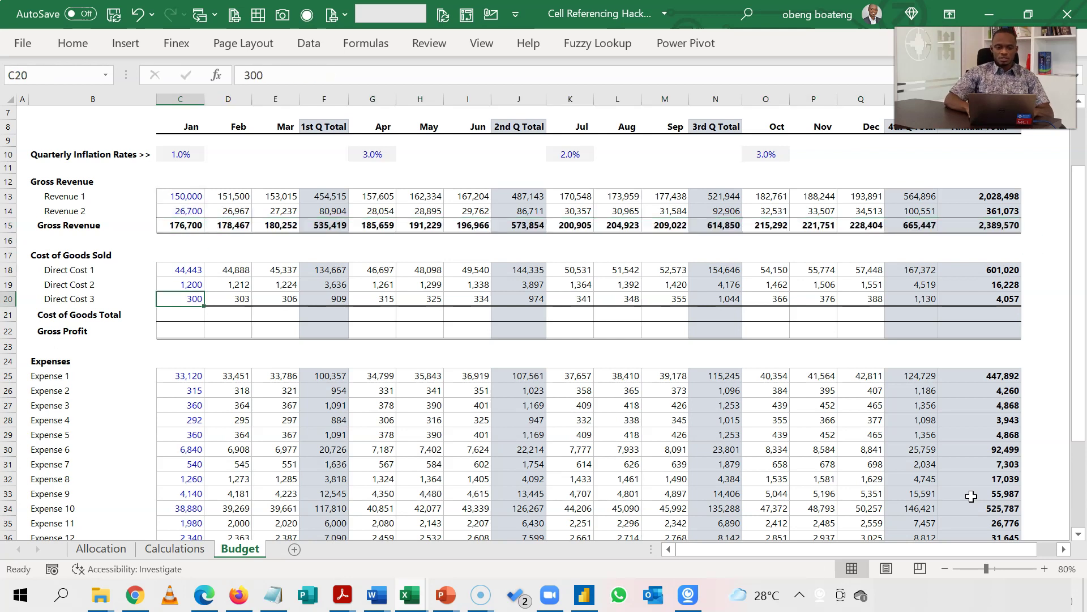
key("Down")
key("shift+Right")
key("shift+Right")
key("shift+Right")
key("shift+Right")
key("shift+Right")
key("shift+Right")
key("shift+Right")
key("shift+Right")
key("shift+Right")
key("shift+Right")
key("shift+Right")
key("shift+Right")
key("shift+Right")
key("shift+Right")
key("shift+Right")
key("shift+Right")
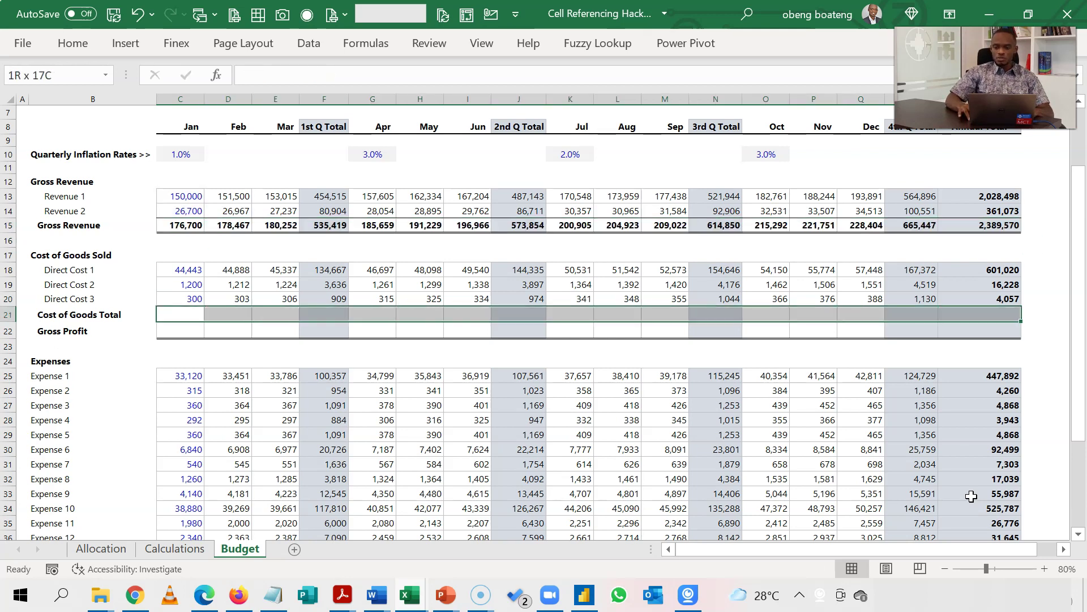
key("alt+=")
Fill the Gross Profit row with =C15-C21, reaching 1,768,265 annually.
key("Down")
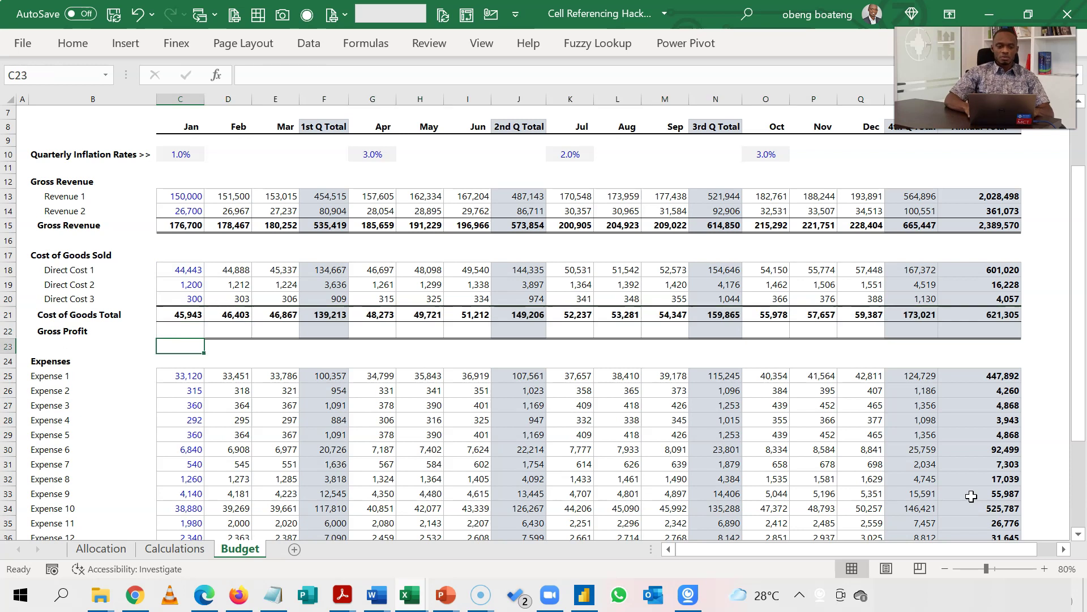
key("shift+Right")
key("shift+Right")
key("shift+Right")
key("shift+Right")
key("shift+Right")
key("shift+Right")
key("shift+Right")
key("shift+Right")
key("shift+Right")
key("shift+Right")
key("shift+Right")
key("shift+Right")
key("shift+Right")
key("shift+Right")
key("shift+Right")
key("shift+Right")
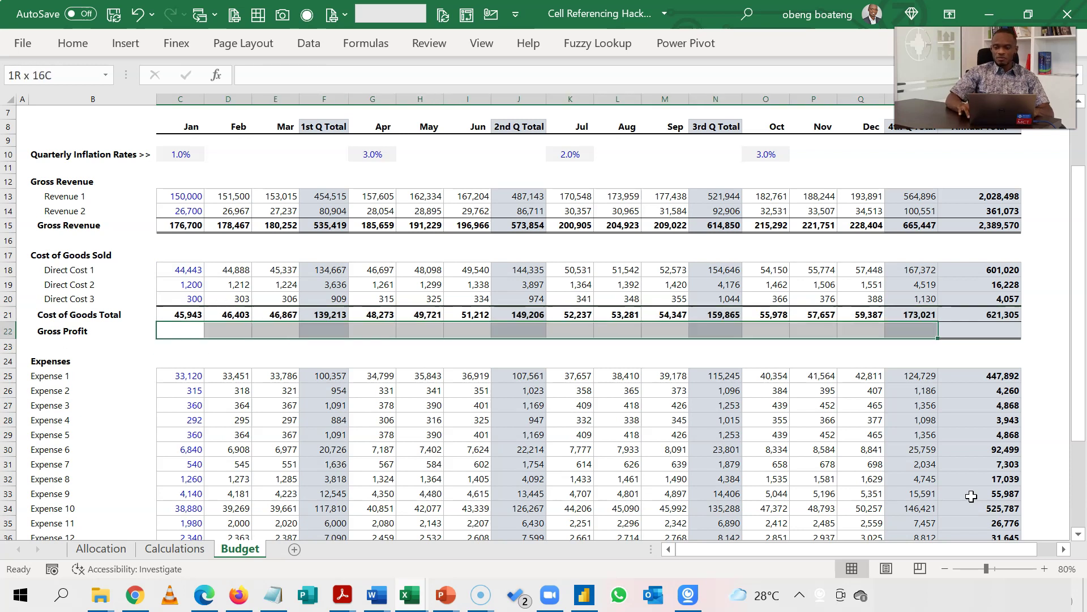
type("=")
key("Up")
key("Up")
key("Up")
key("Up")
key("Up")
key("Up")
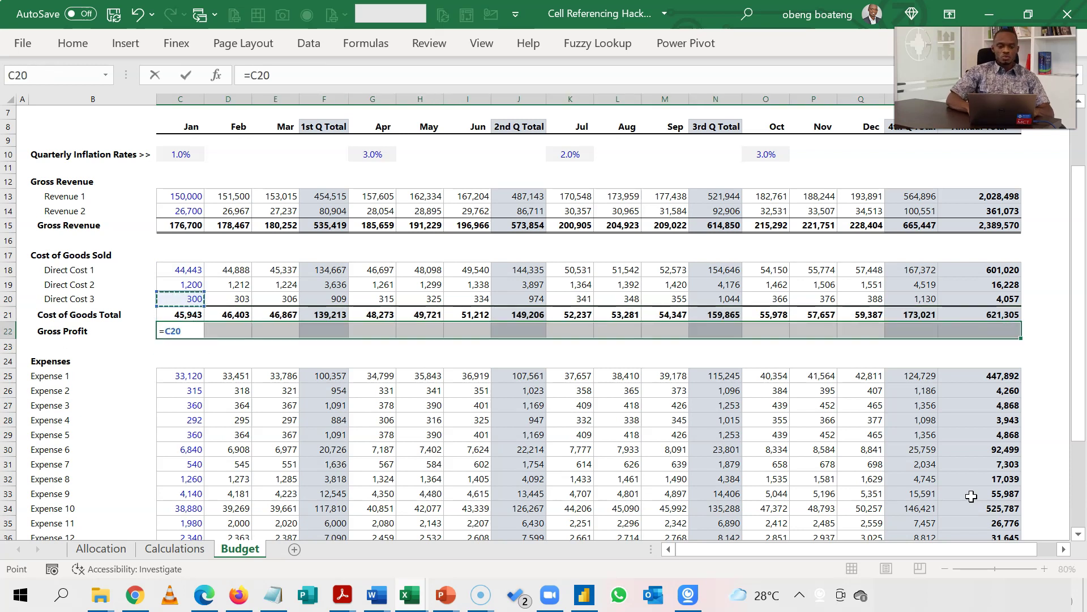
key("Up")
type("-")
key("Up")
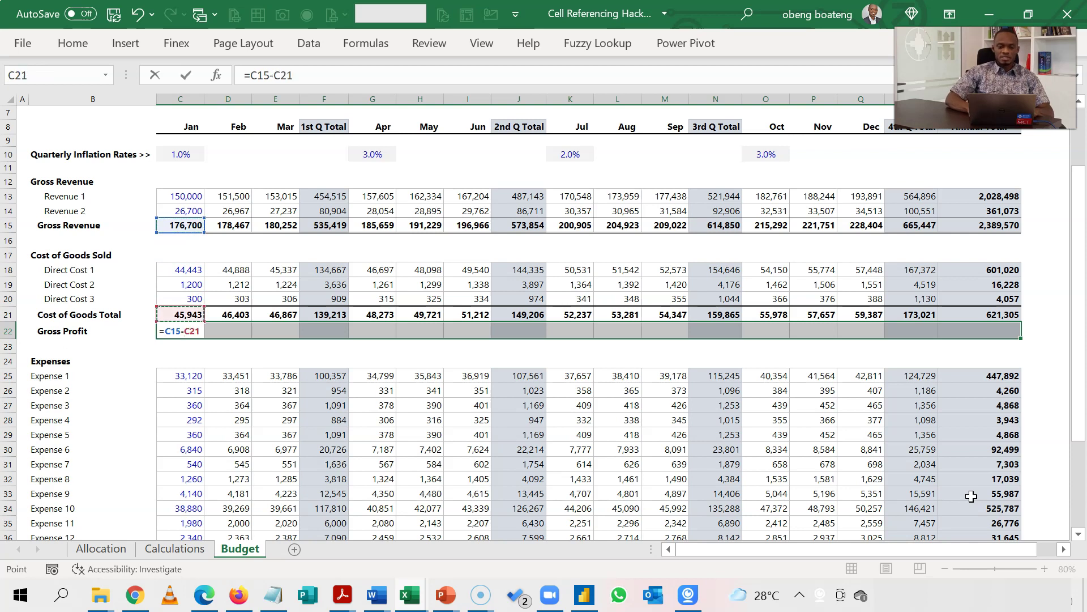
key("ctrl+Return")
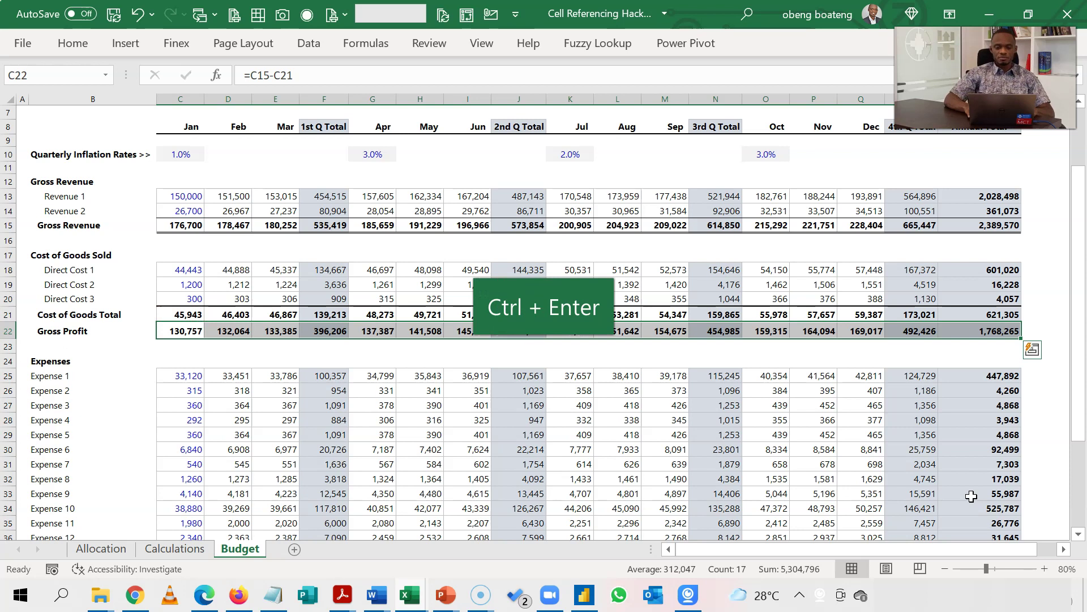
key("Down")
key("Down")
key("Down")
key("Down")
key("Down")
key("Down")
key("Down")
key("Down")
key("Down")
key("Down")
key("Down")
key("Down")
key("Down")
key("Down")
key("Down")
key("Down")
key("Down")
key("Down")
key("Down")
key("Down")
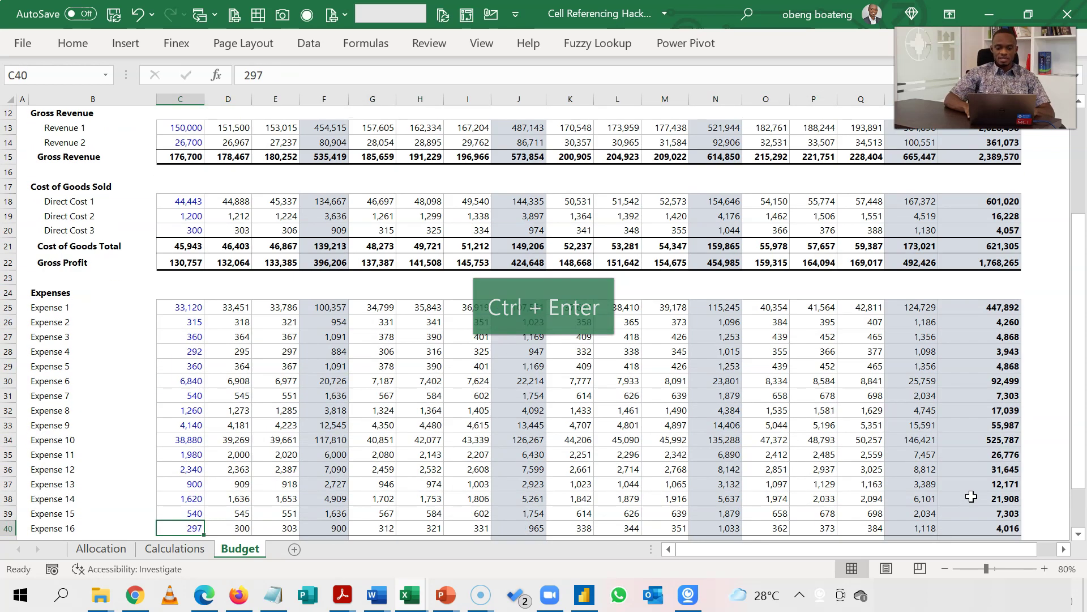
AutoSum the Total Expenses row 41 from January through Annual Total.
key("Up")
key("shift+Right")
key("shift+Right")
key("shift+Right")
key("shift+Right")
key("shift+Right")
key("shift+Right")
key("shift+Right")
key("shift+Right")
key("shift+Right")
key("shift+Right")
key("shift+Right")
key("shift+Right")
key("shift+Right")
key("shift+Right")
key("shift+Right")
key("shift+Right")
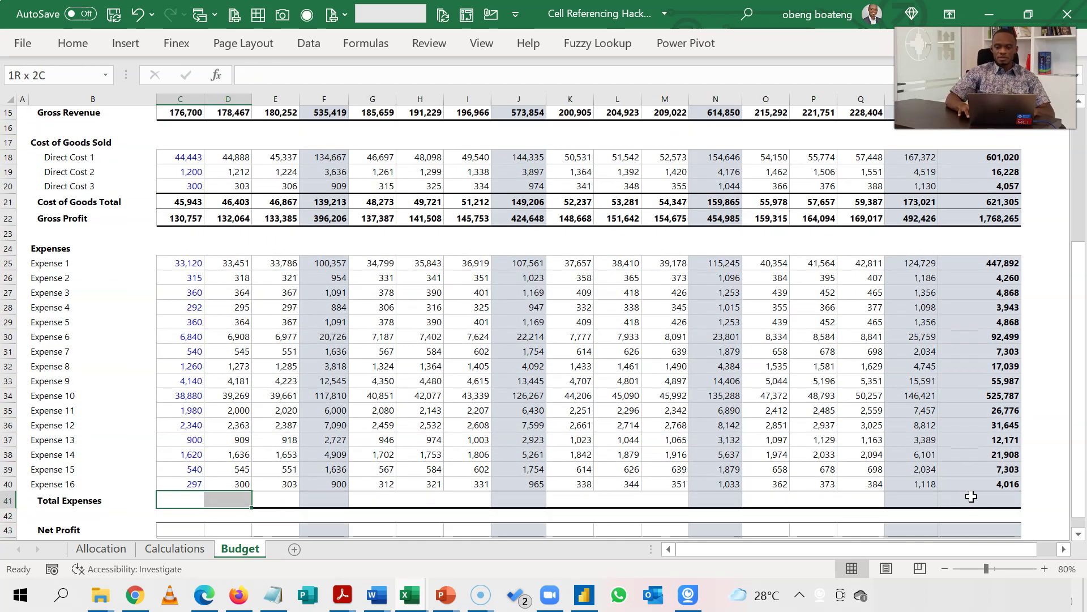
key("alt+equal")
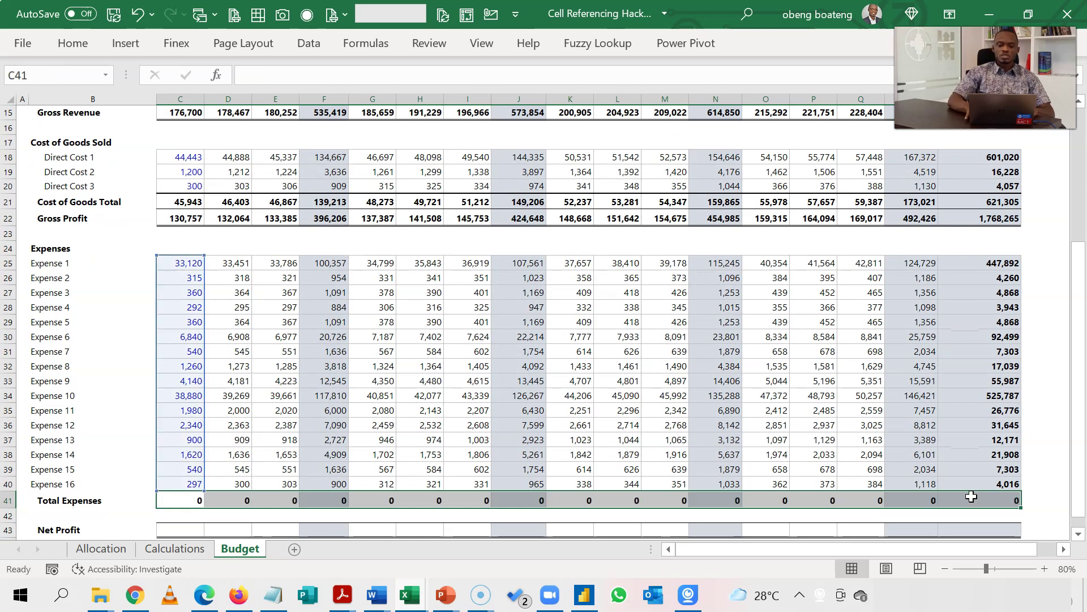
key("Left")
key("Left")
key("Down")
key("Down")
Fill the Net Profit row with =C22-C41 and check the 500,000 annual result.
key("Right")
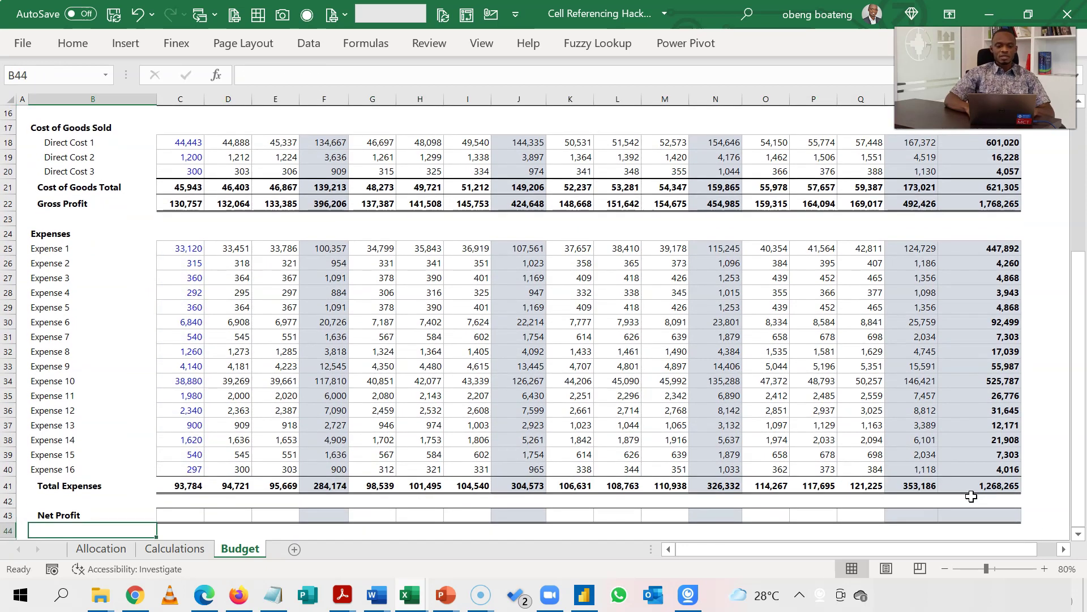
key("Right")
key("shift+Right")
key("shift+Right")
key("shift+Right")
key("shift+Right")
key("shift+Right")
key("shift+Right")
key("shift+Right")
key("shift+Right")
key("shift+Right")
key("shift+Right")
key("shift+Right")
key("shift+Right")
key("shift+Right")
key("shift+Right")
key("shift+Right")
key("shift+Right")
key("shift+Right")
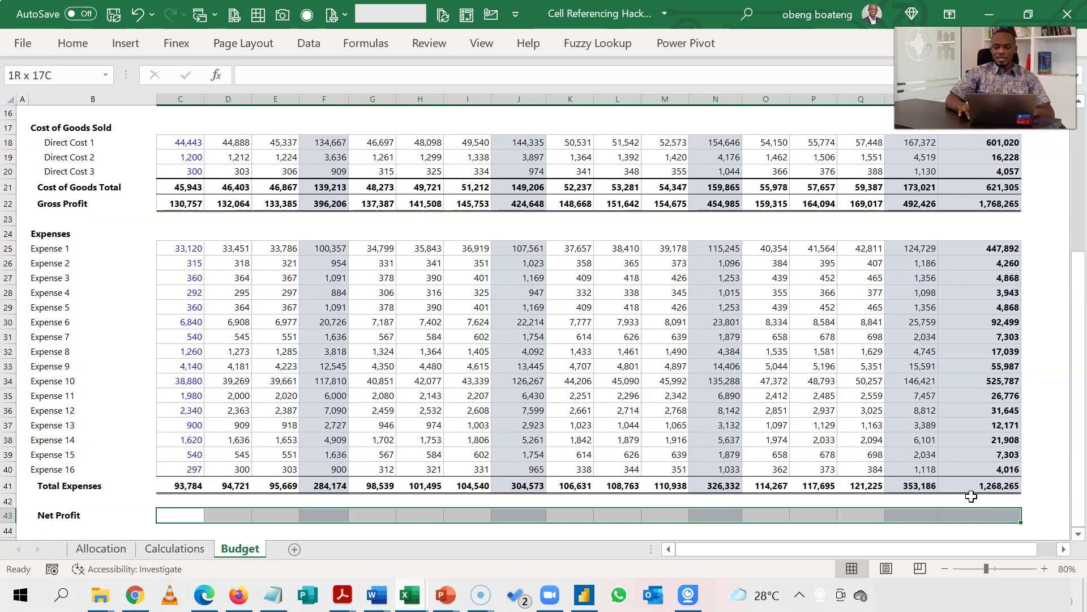
key("shift+Left")
type("=")
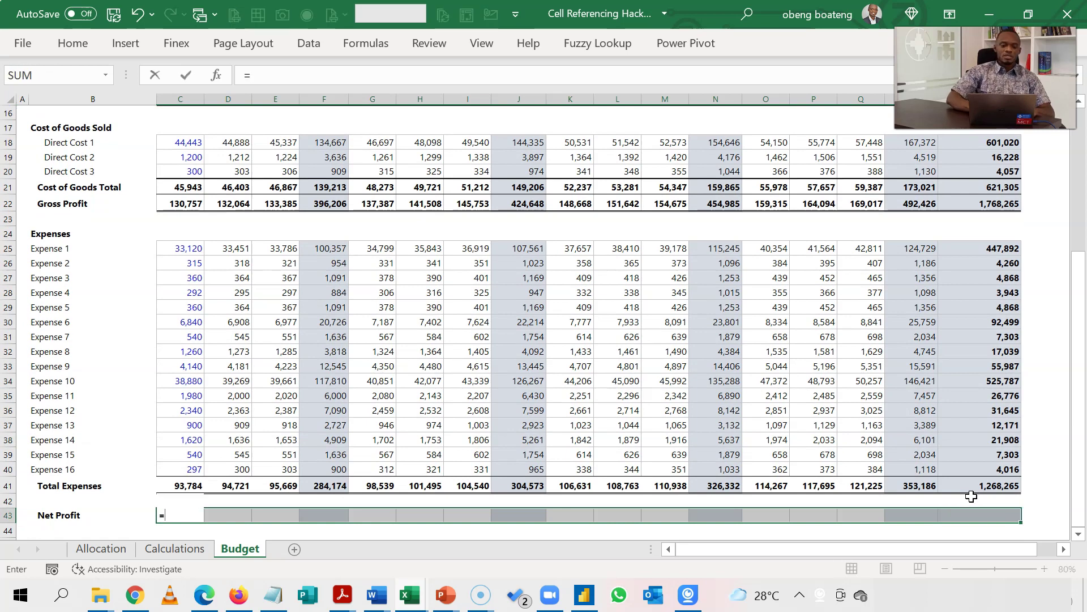
key("Up")
key("Up")
key("Up")
key("Up")
key("Up")
key("Up")
key("Up")
key("Up")
key("Up")
key("Up")
key("Up")
key("Up")
key("Up")
key("Up")
key("Up")
key("Up")
key("Up")
key("Up")
key("Up")
key("Up")
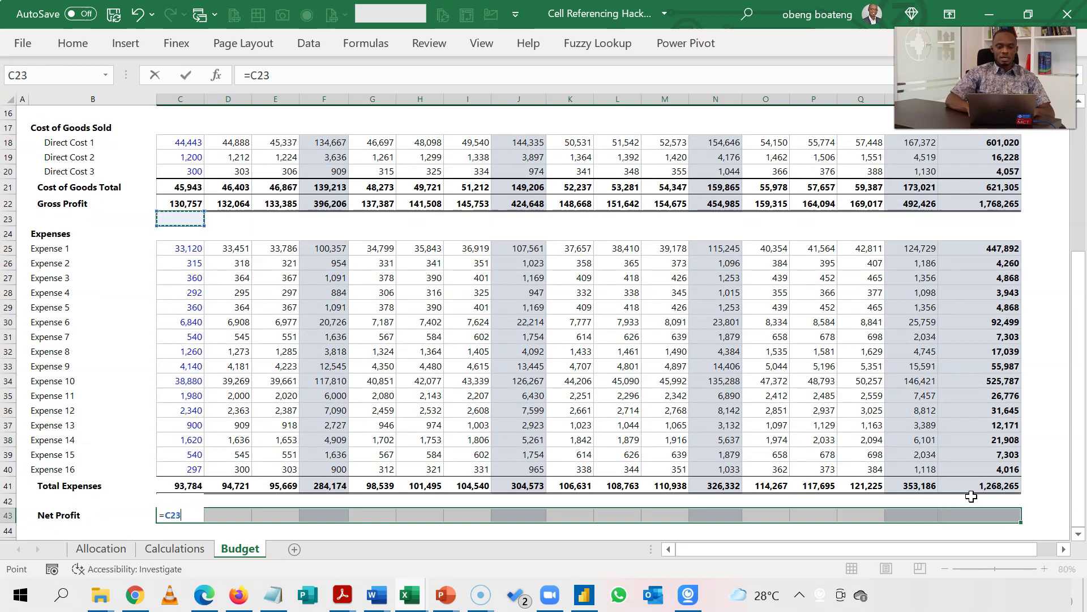
key("Up")
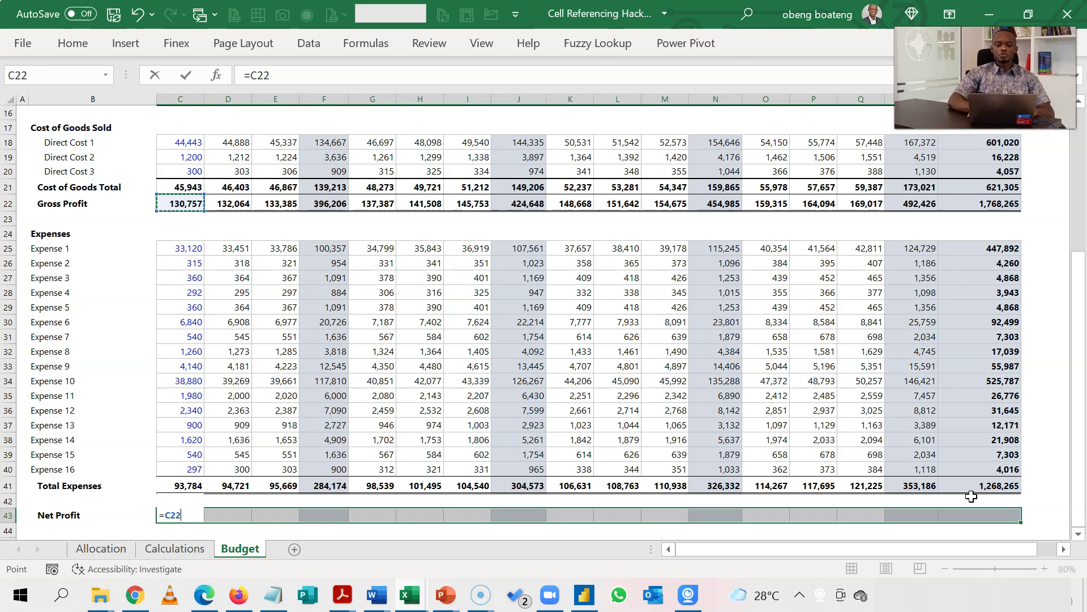
type("-")
key("Up")
key("Up")
key("ctrl+Return")
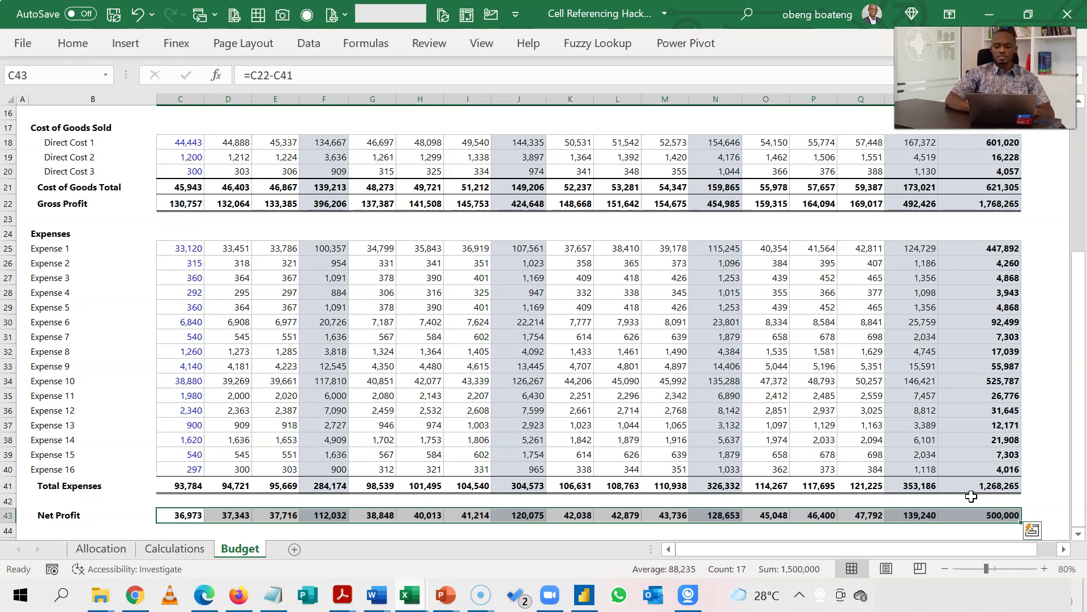
left_click(1004, 517)
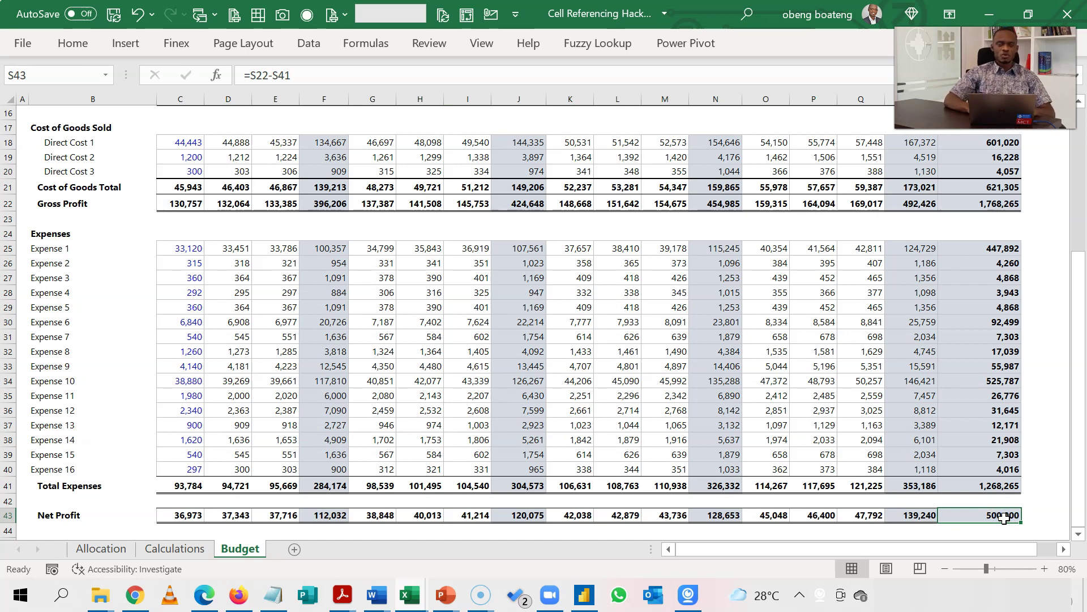
key("Up")
key("Up")
key("ctrl+Up")
key("ctrl+Up")
key("ctrl+Up")
key("ctrl+Up")
key("ctrl+Up")
key("ctrl+Up")
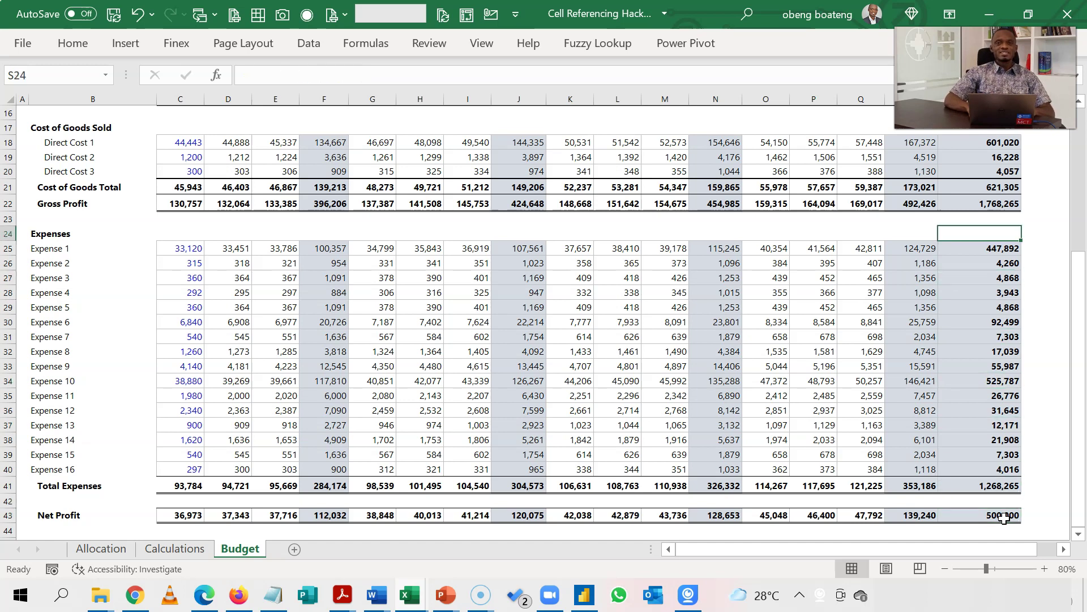
key("ctrl+Up")
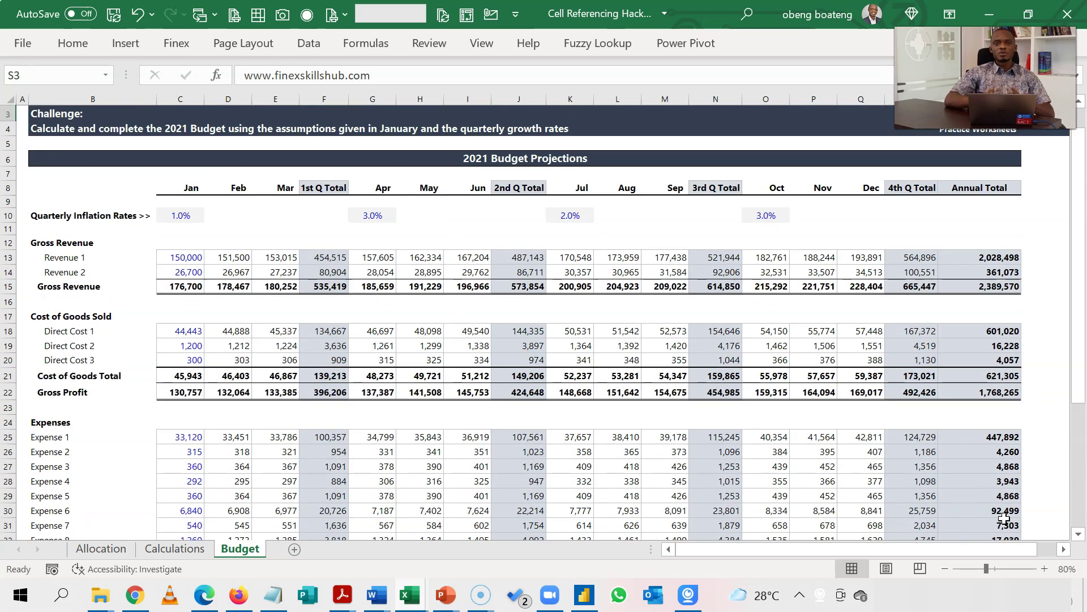